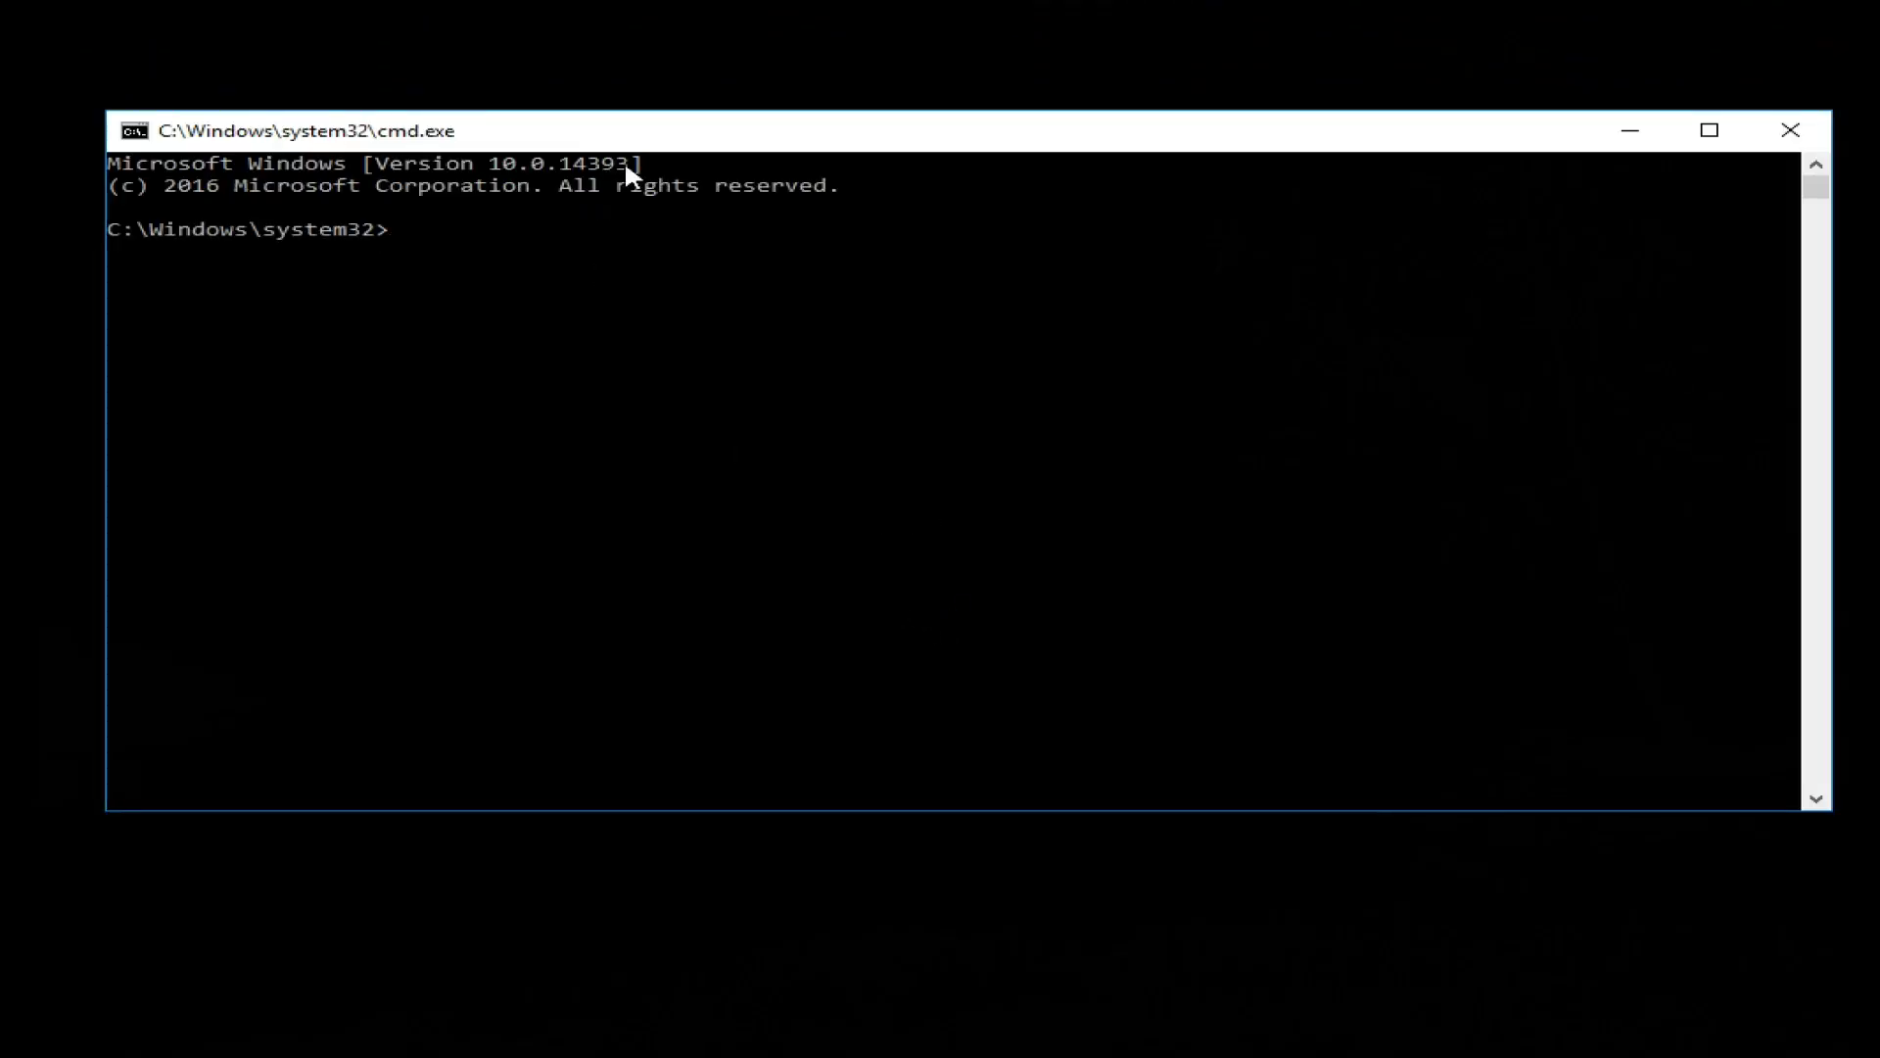
Move the cmd.exe window lower on screen, then close Command Prompt
left_click_drag(776, 134, 723, 302)
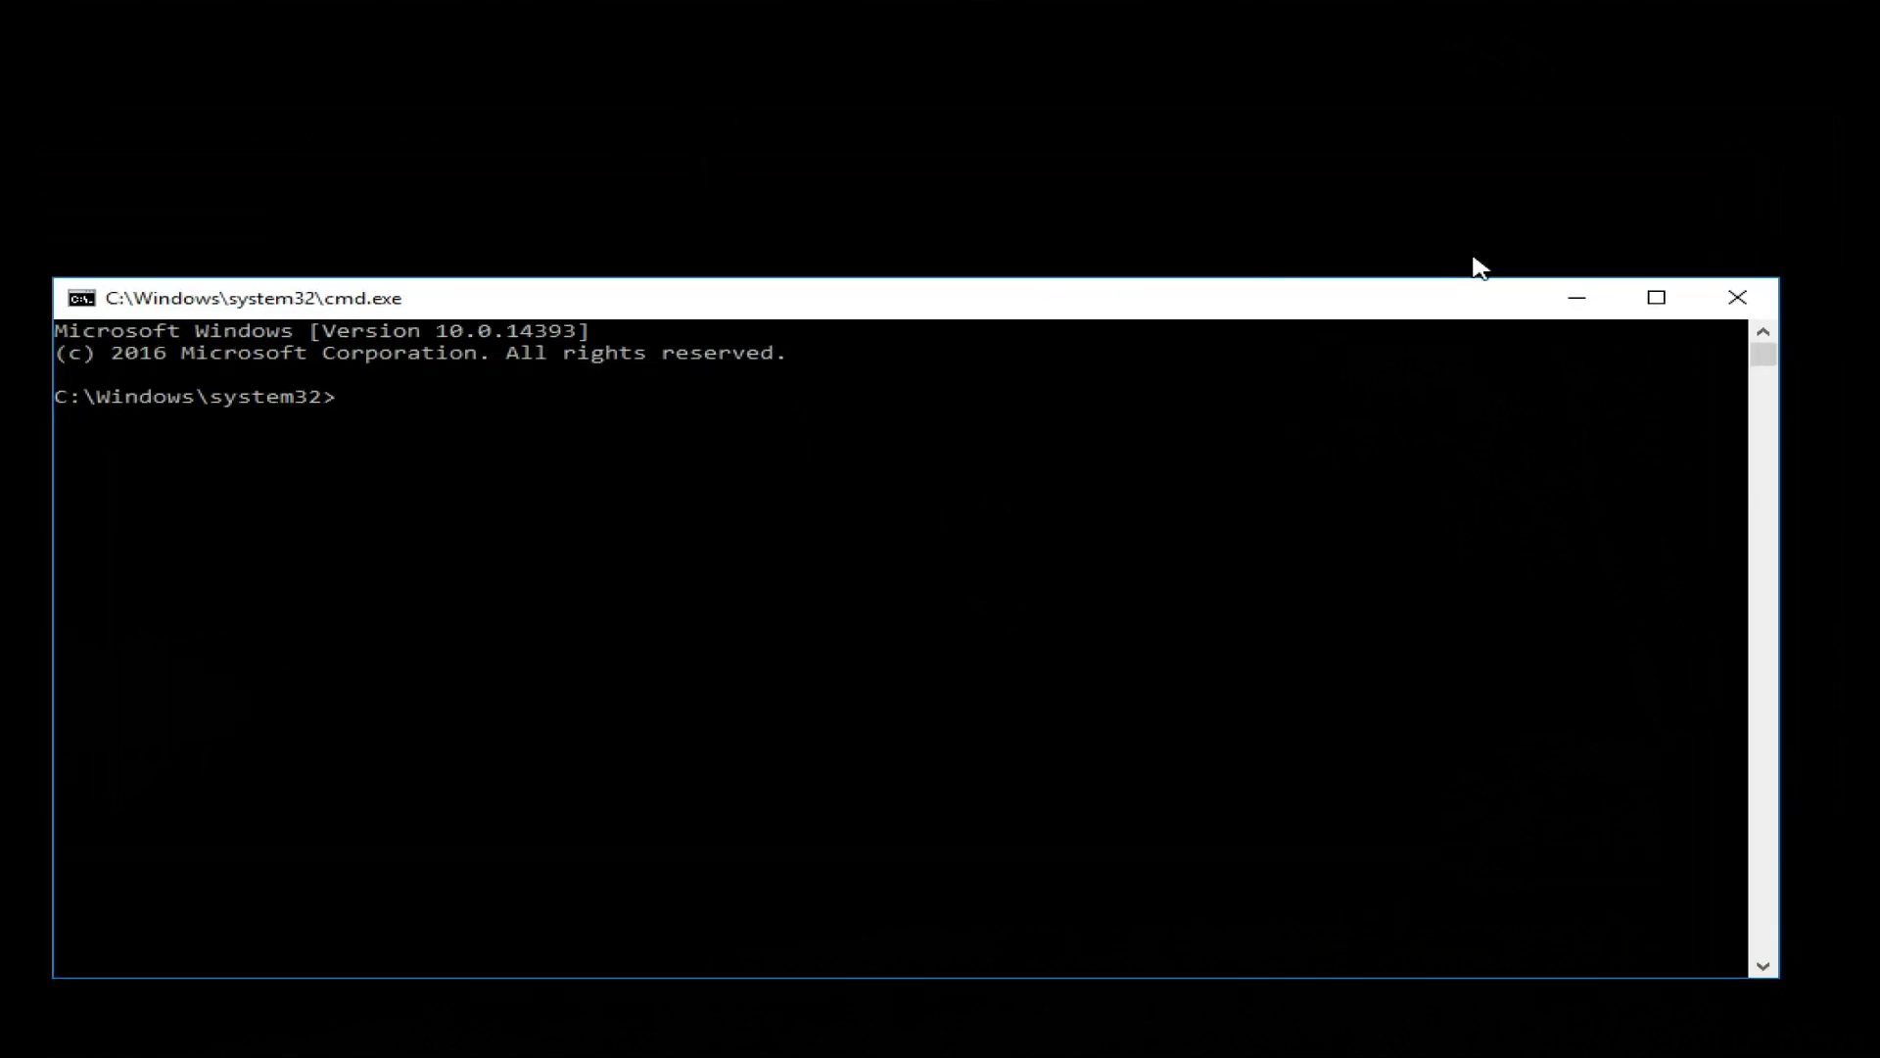
left_click(1739, 299)
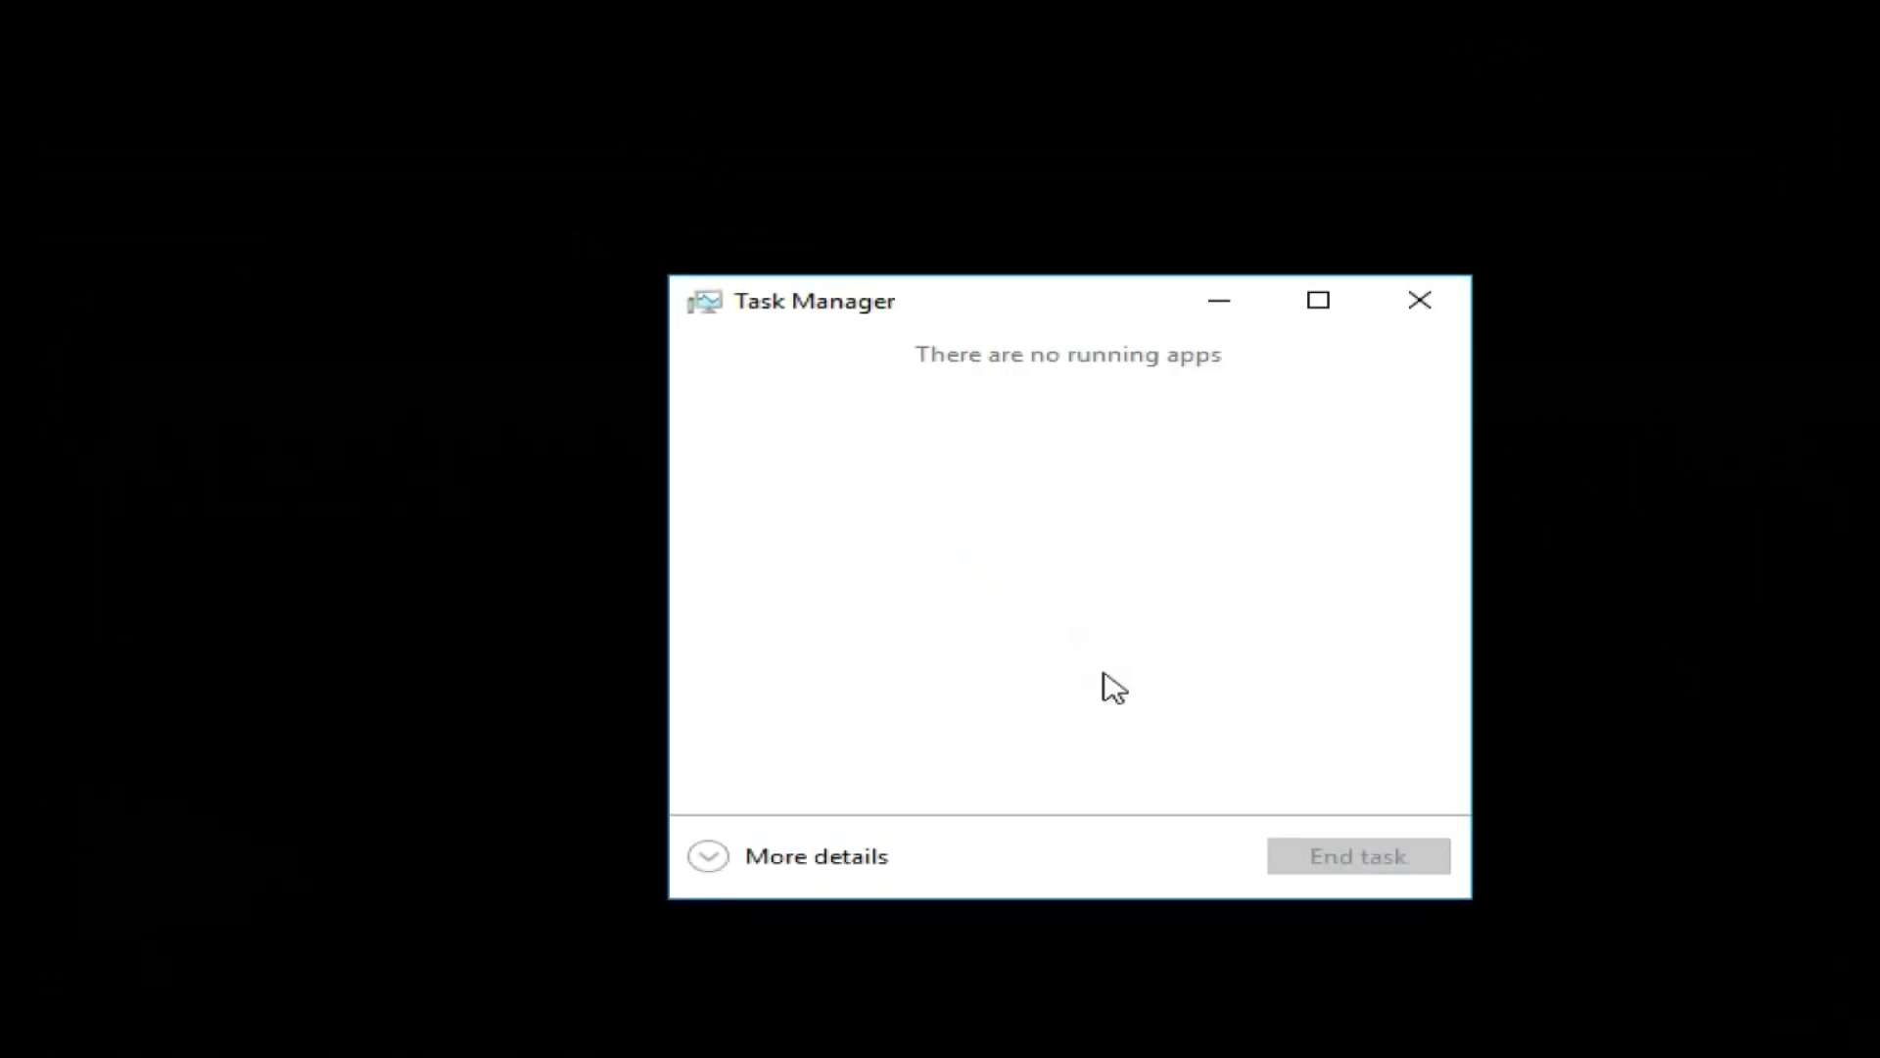
From Task Manager's full view, run 'regedit' as a new task with administrative privileges instead of explorer.exe
left_click(707, 868)
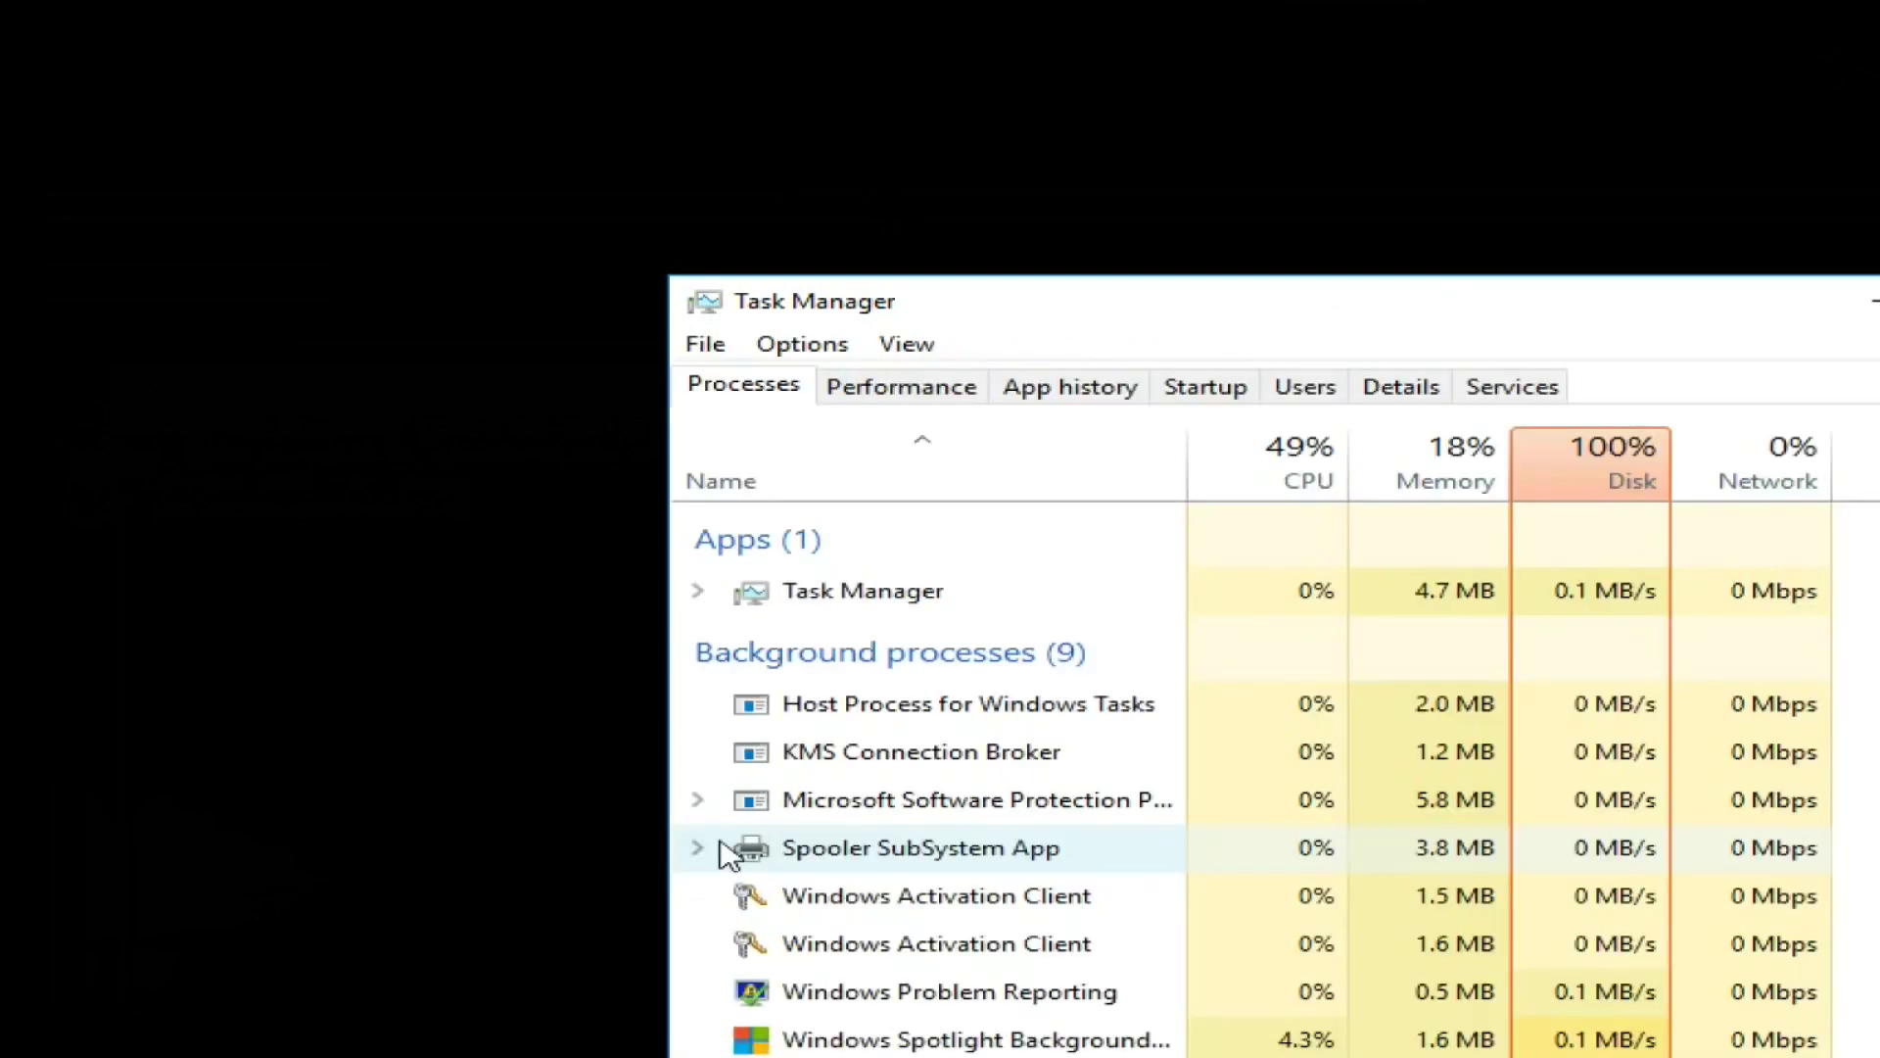
left_click(709, 348)
left_click(789, 386)
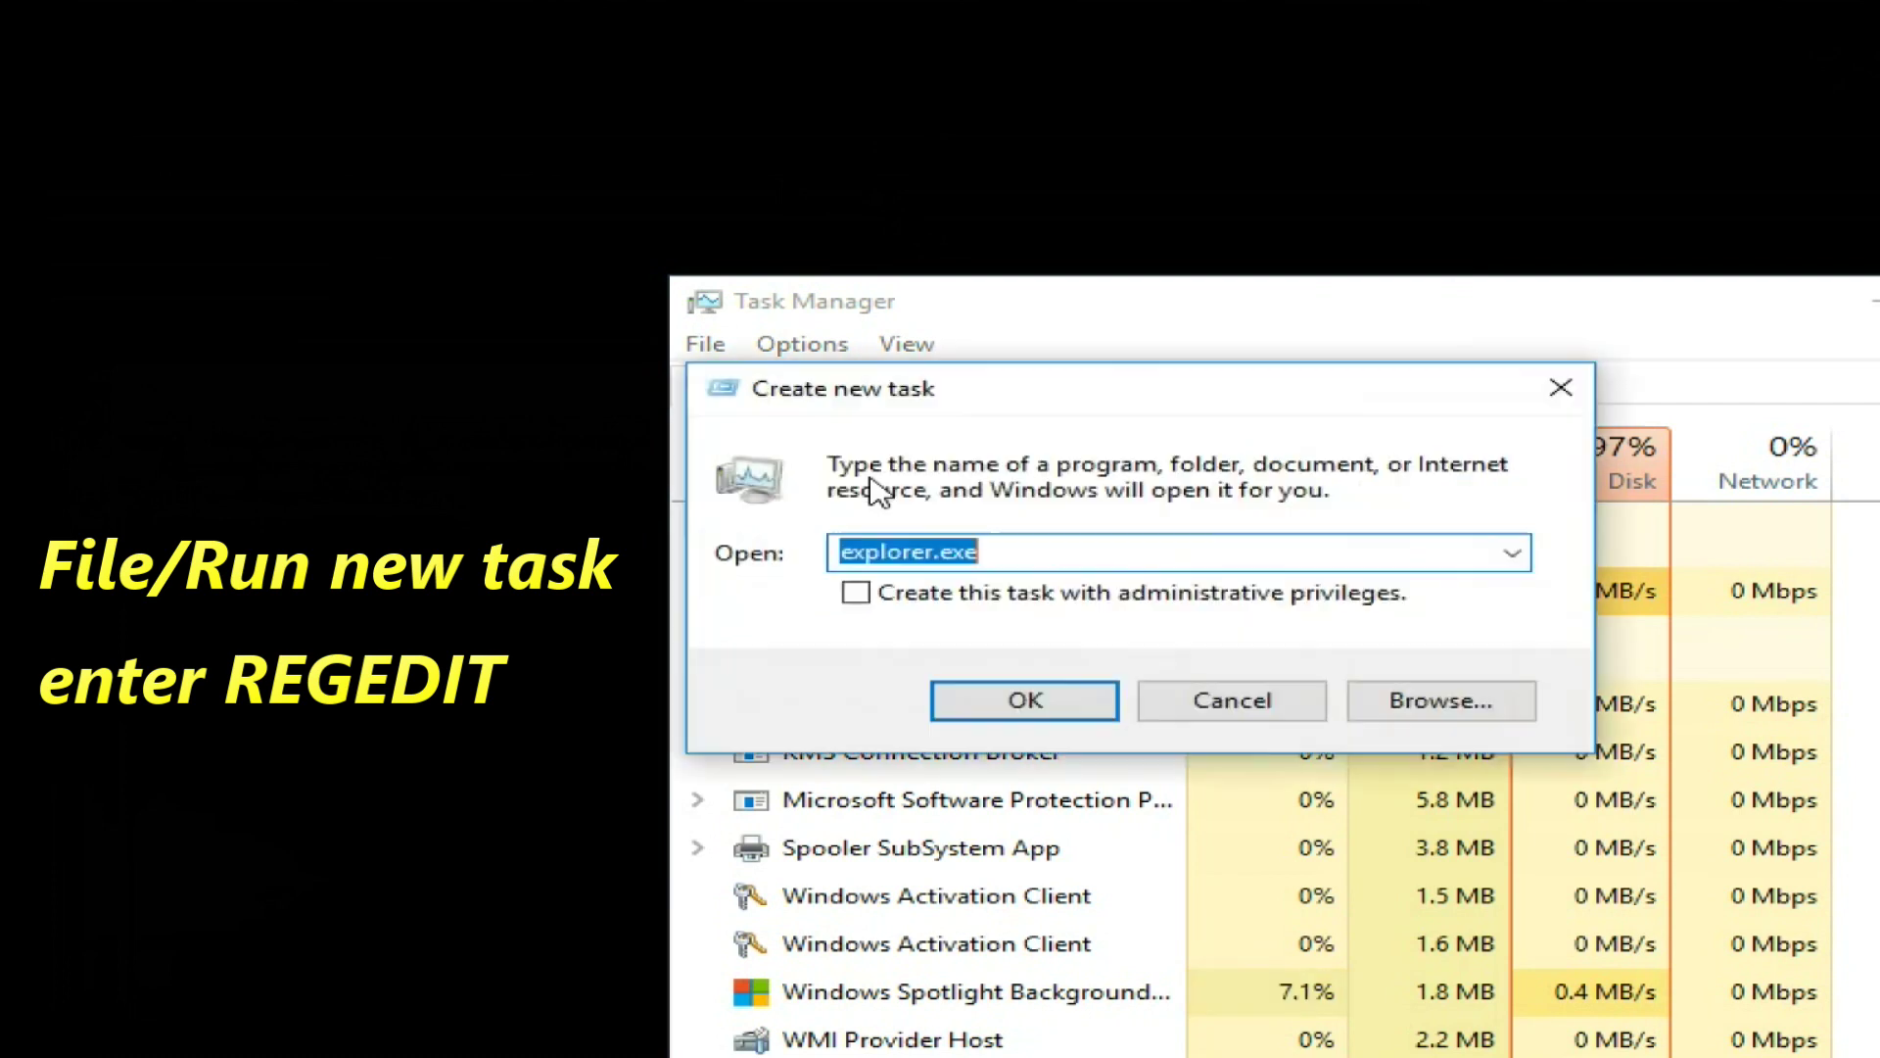
key("BackSpace")
type("re")
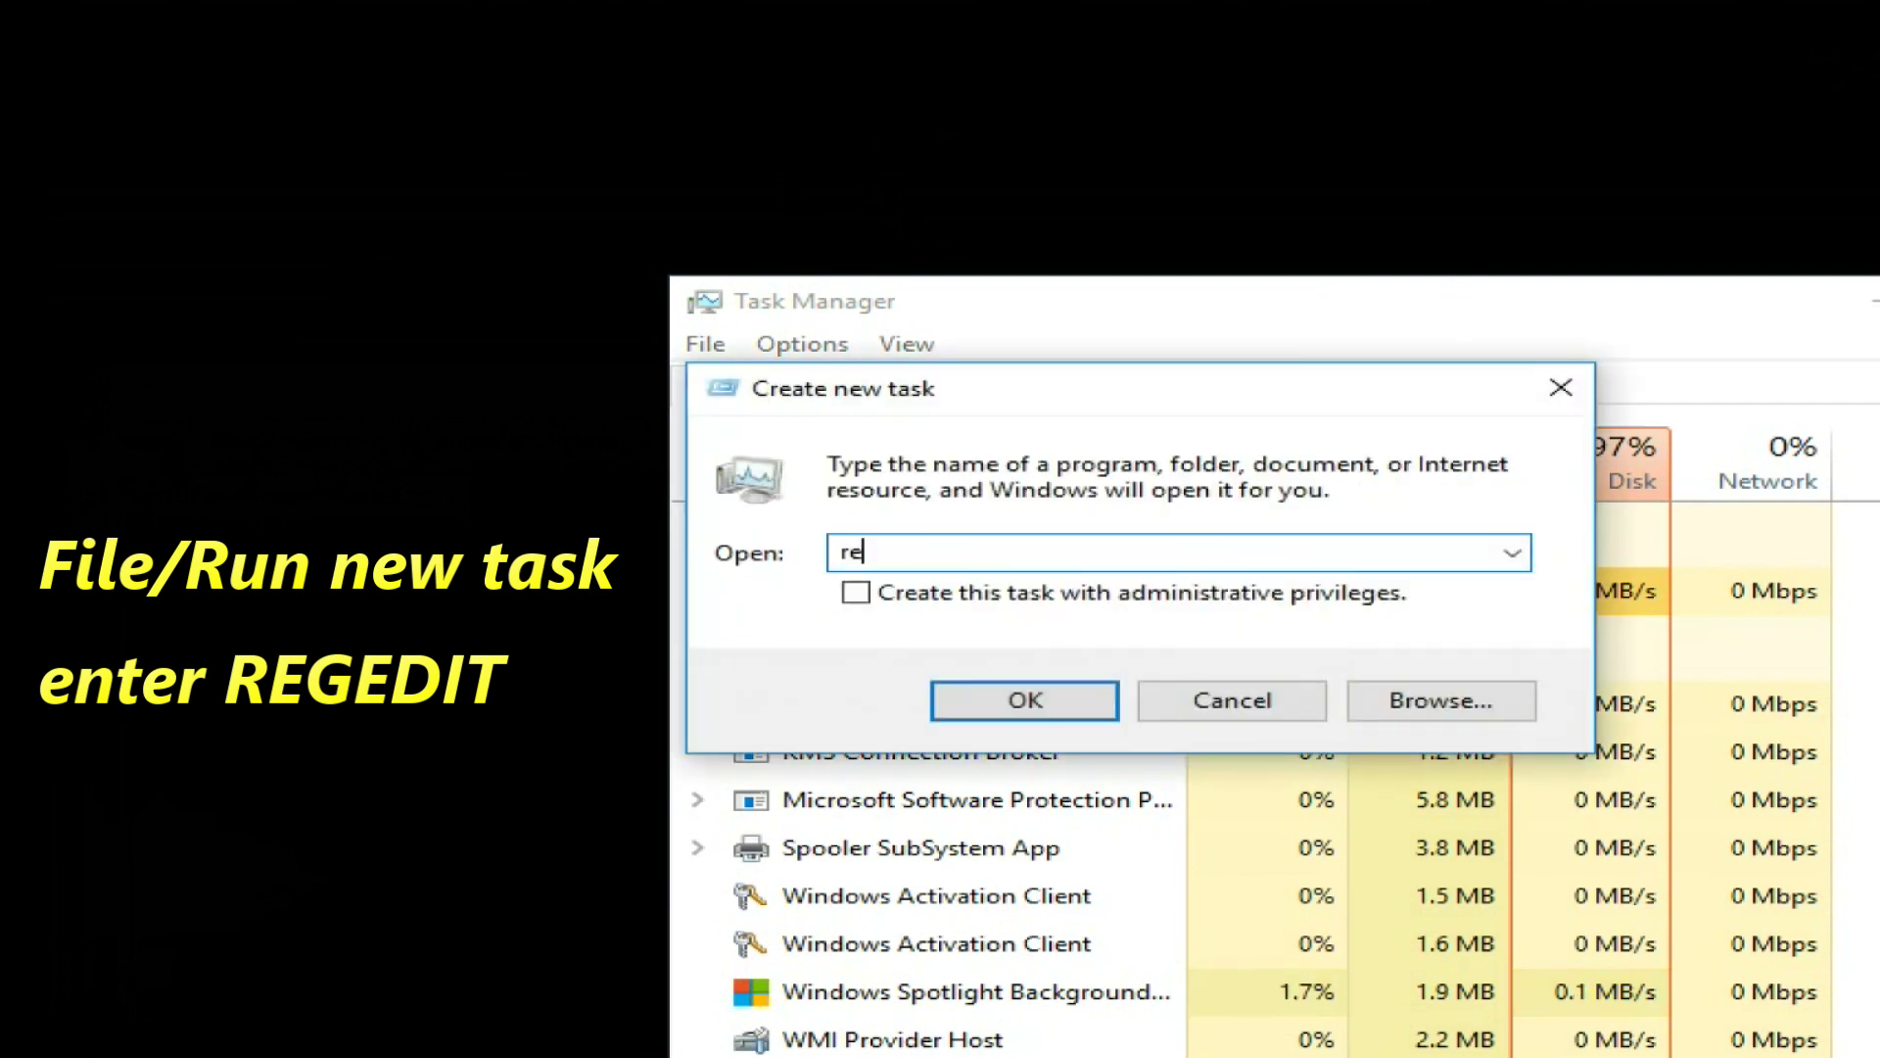
type("gedit")
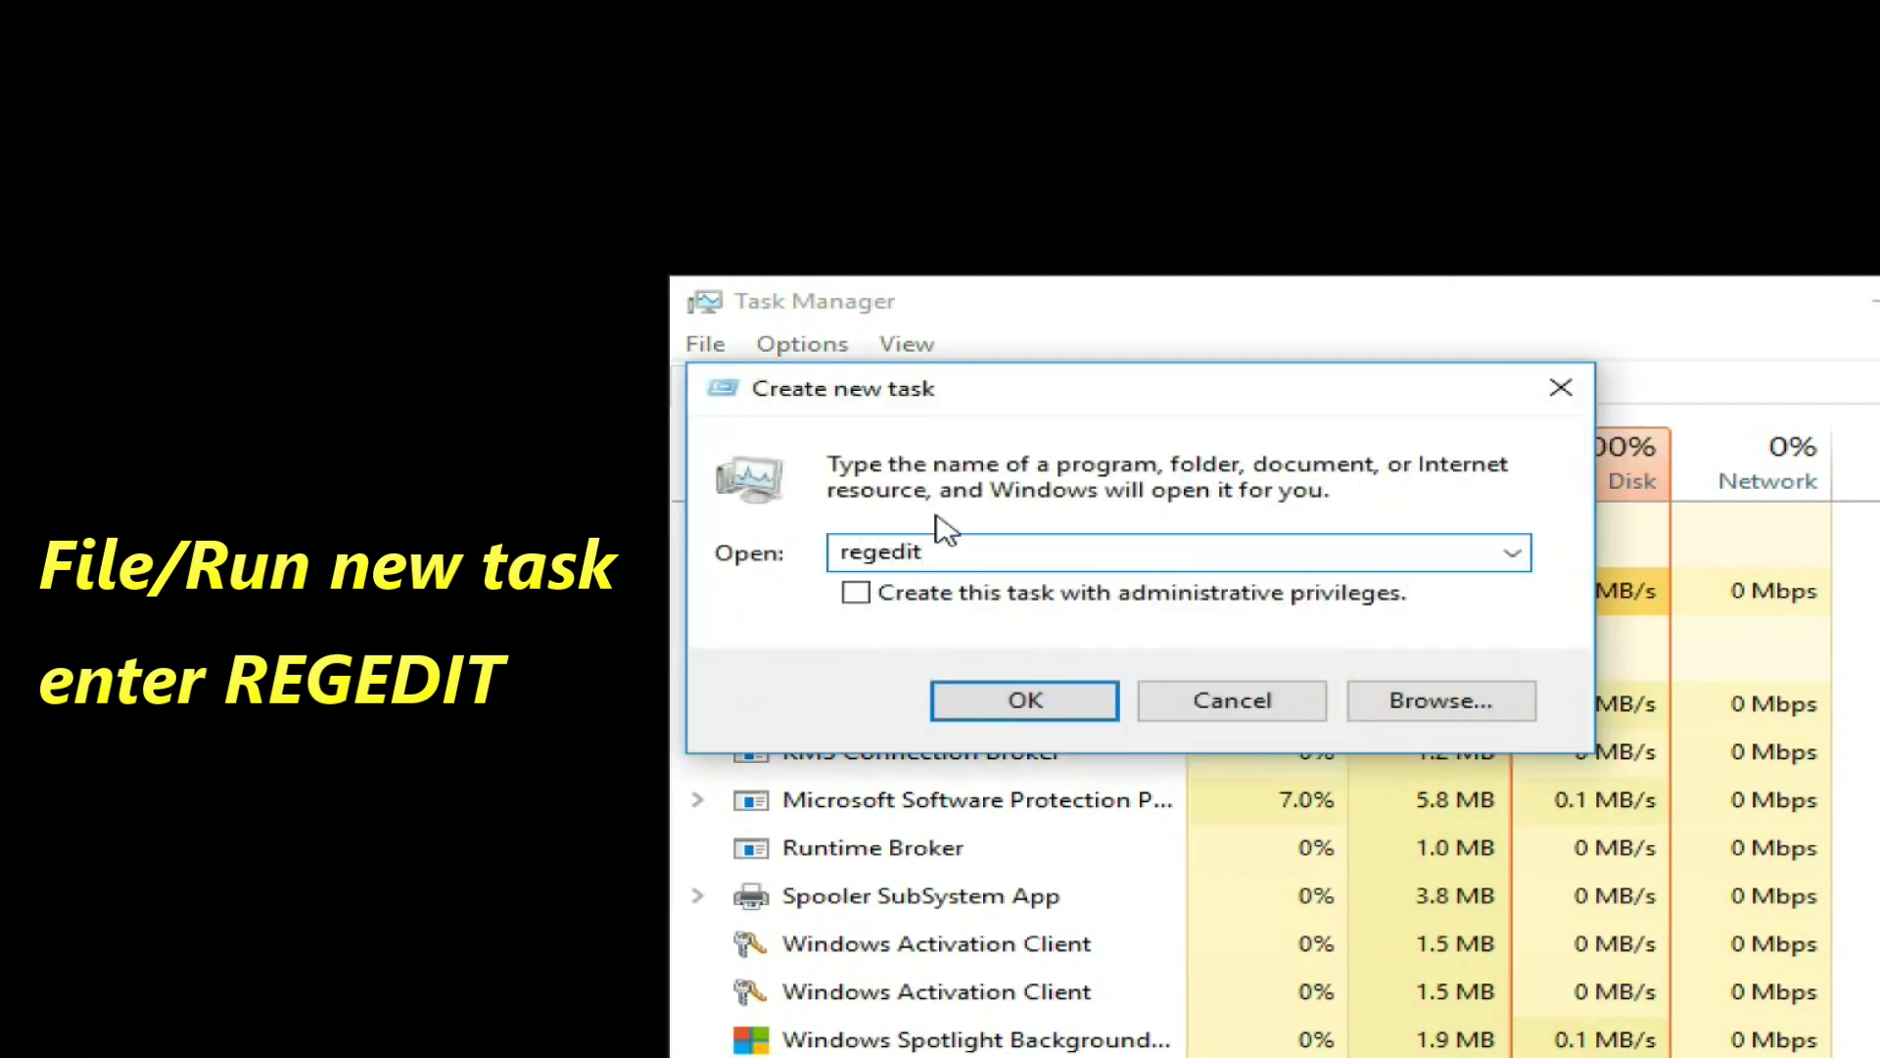
left_click(858, 593)
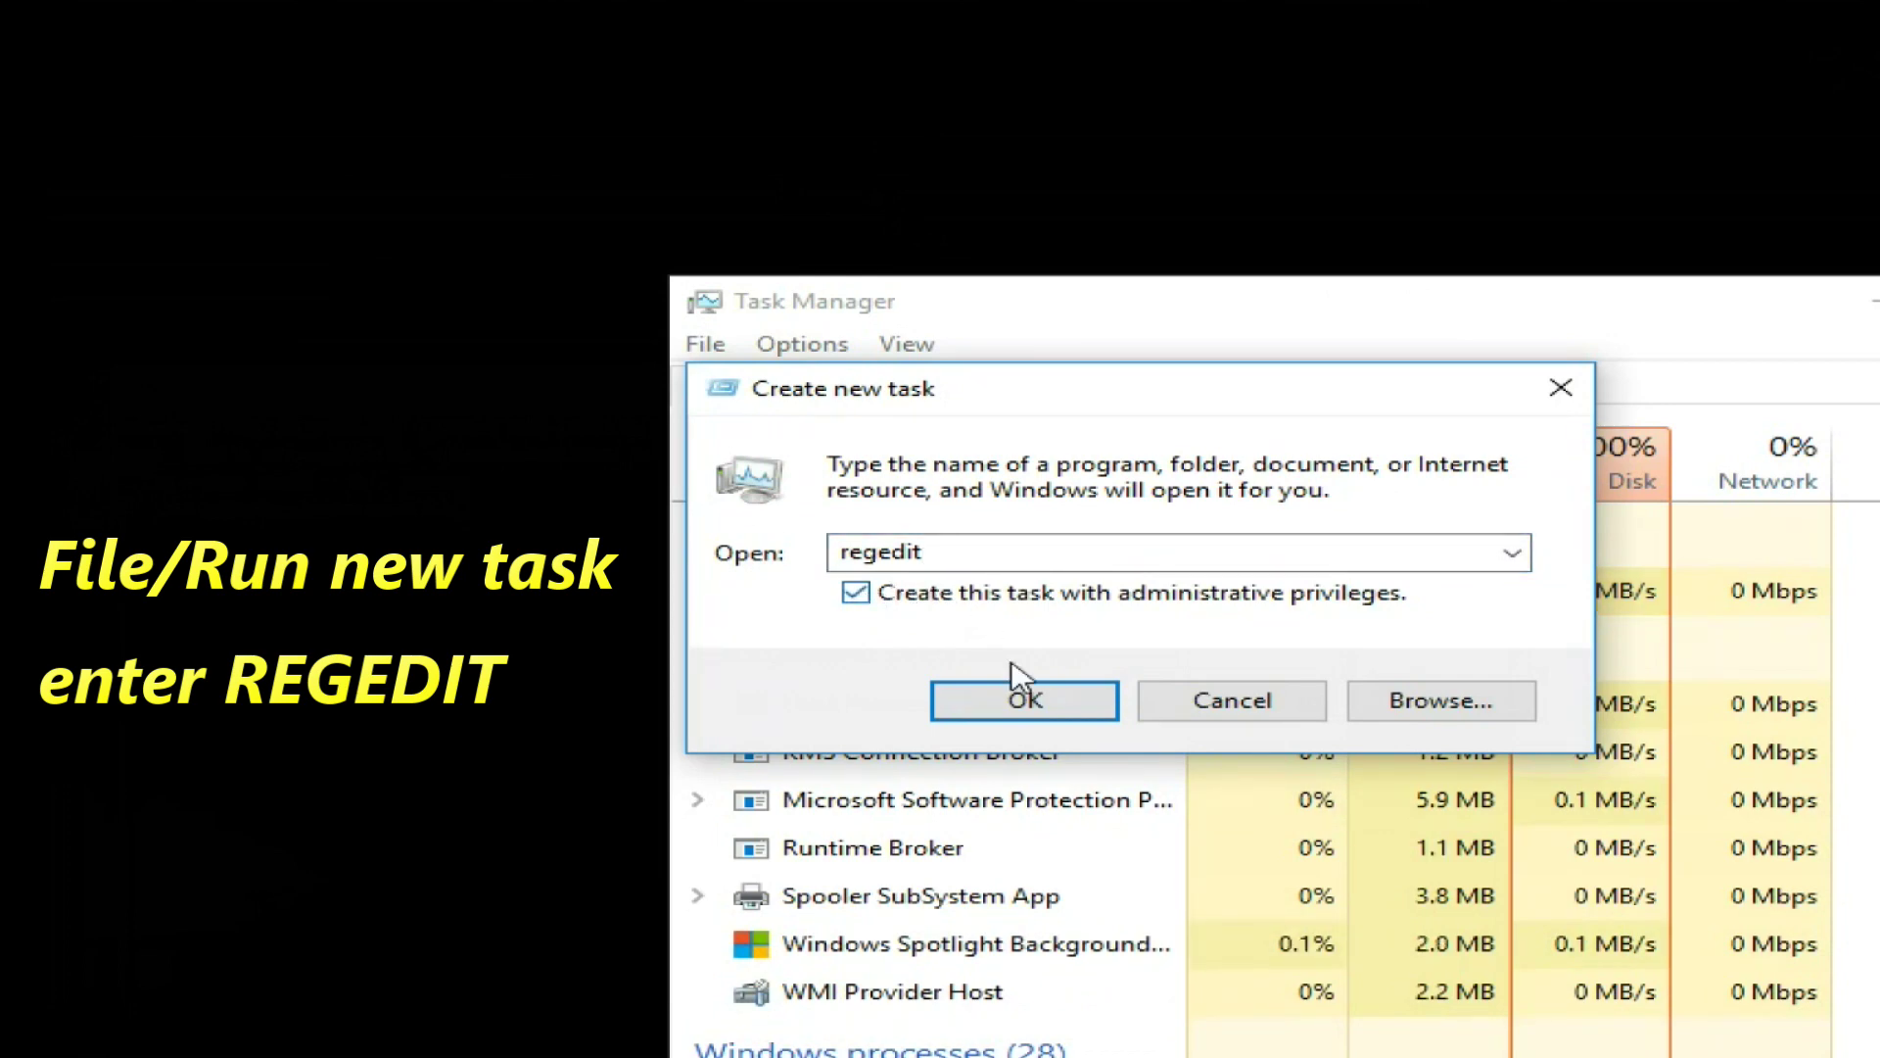
left_click(1019, 697)
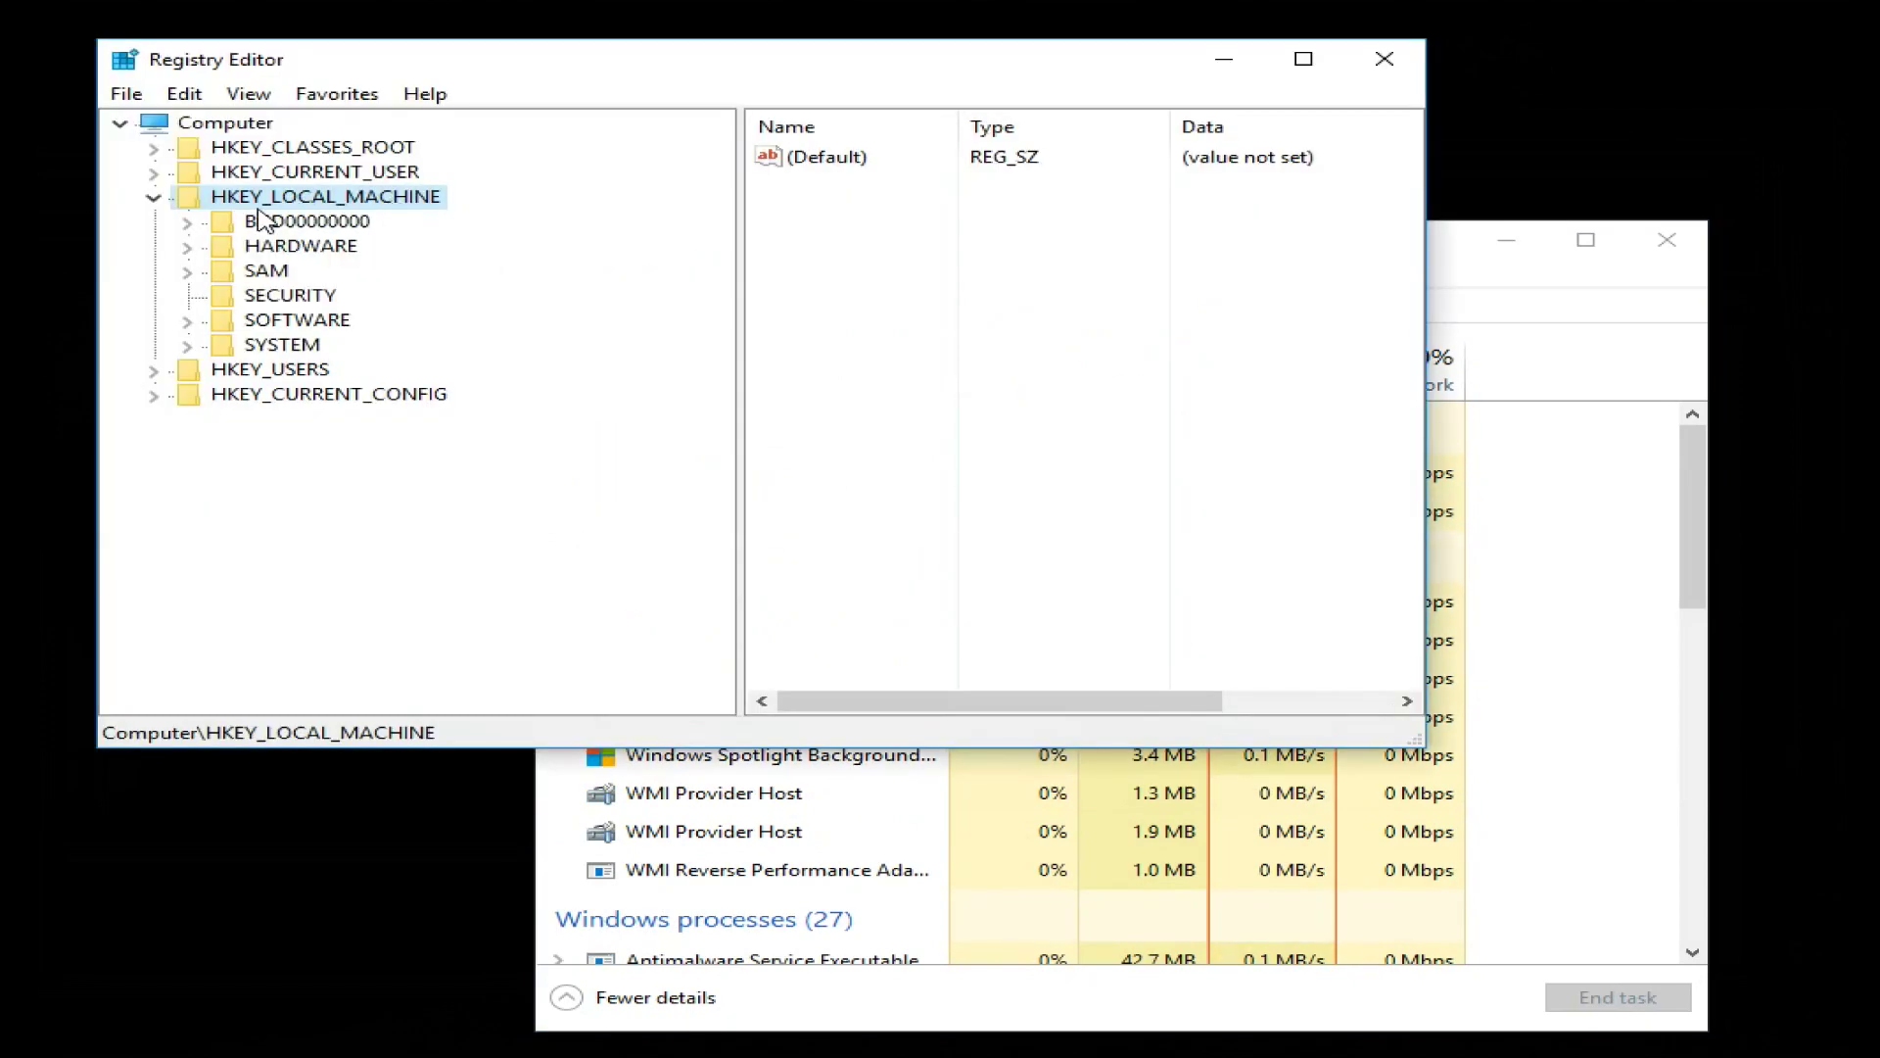
Maximize Registry Editor, expand HKEY_LOCAL_MACHINE\SOFTWARE\Microsoft, and scroll down to select Windows NT
left_click(1296, 71)
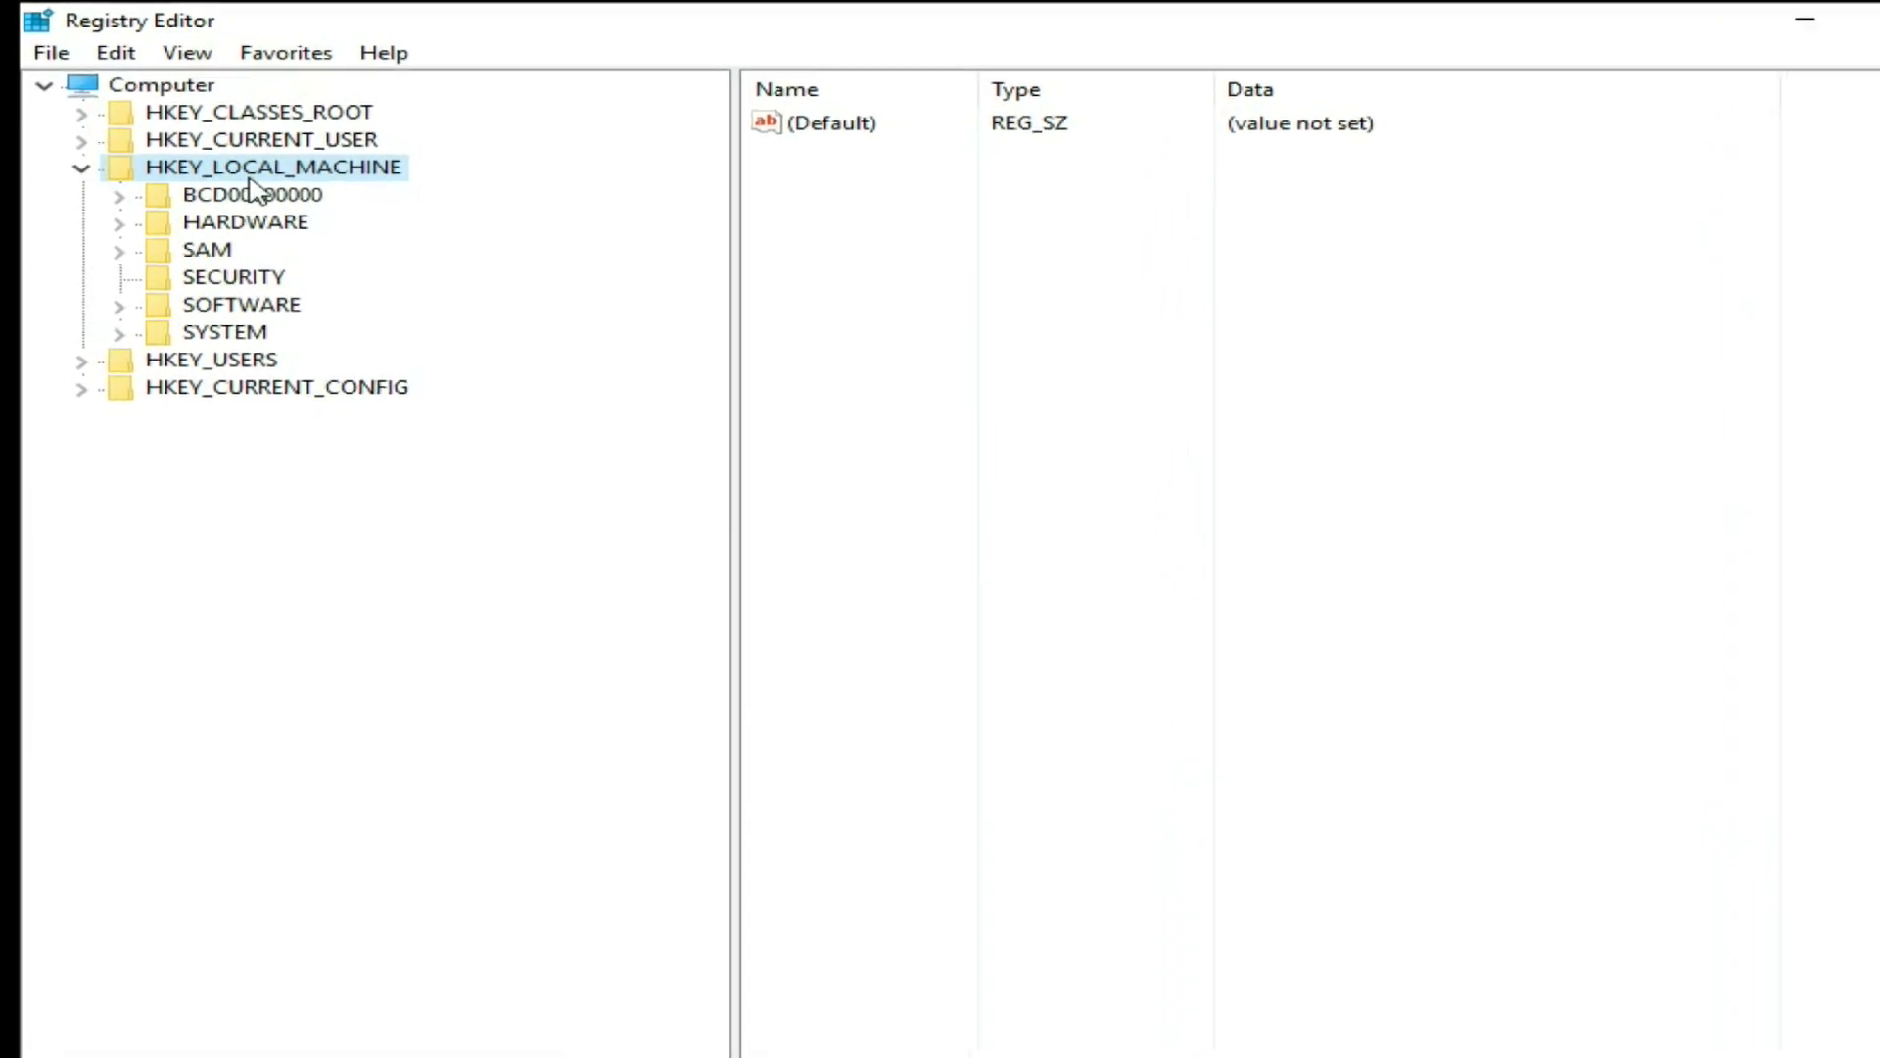
left_click(116, 339)
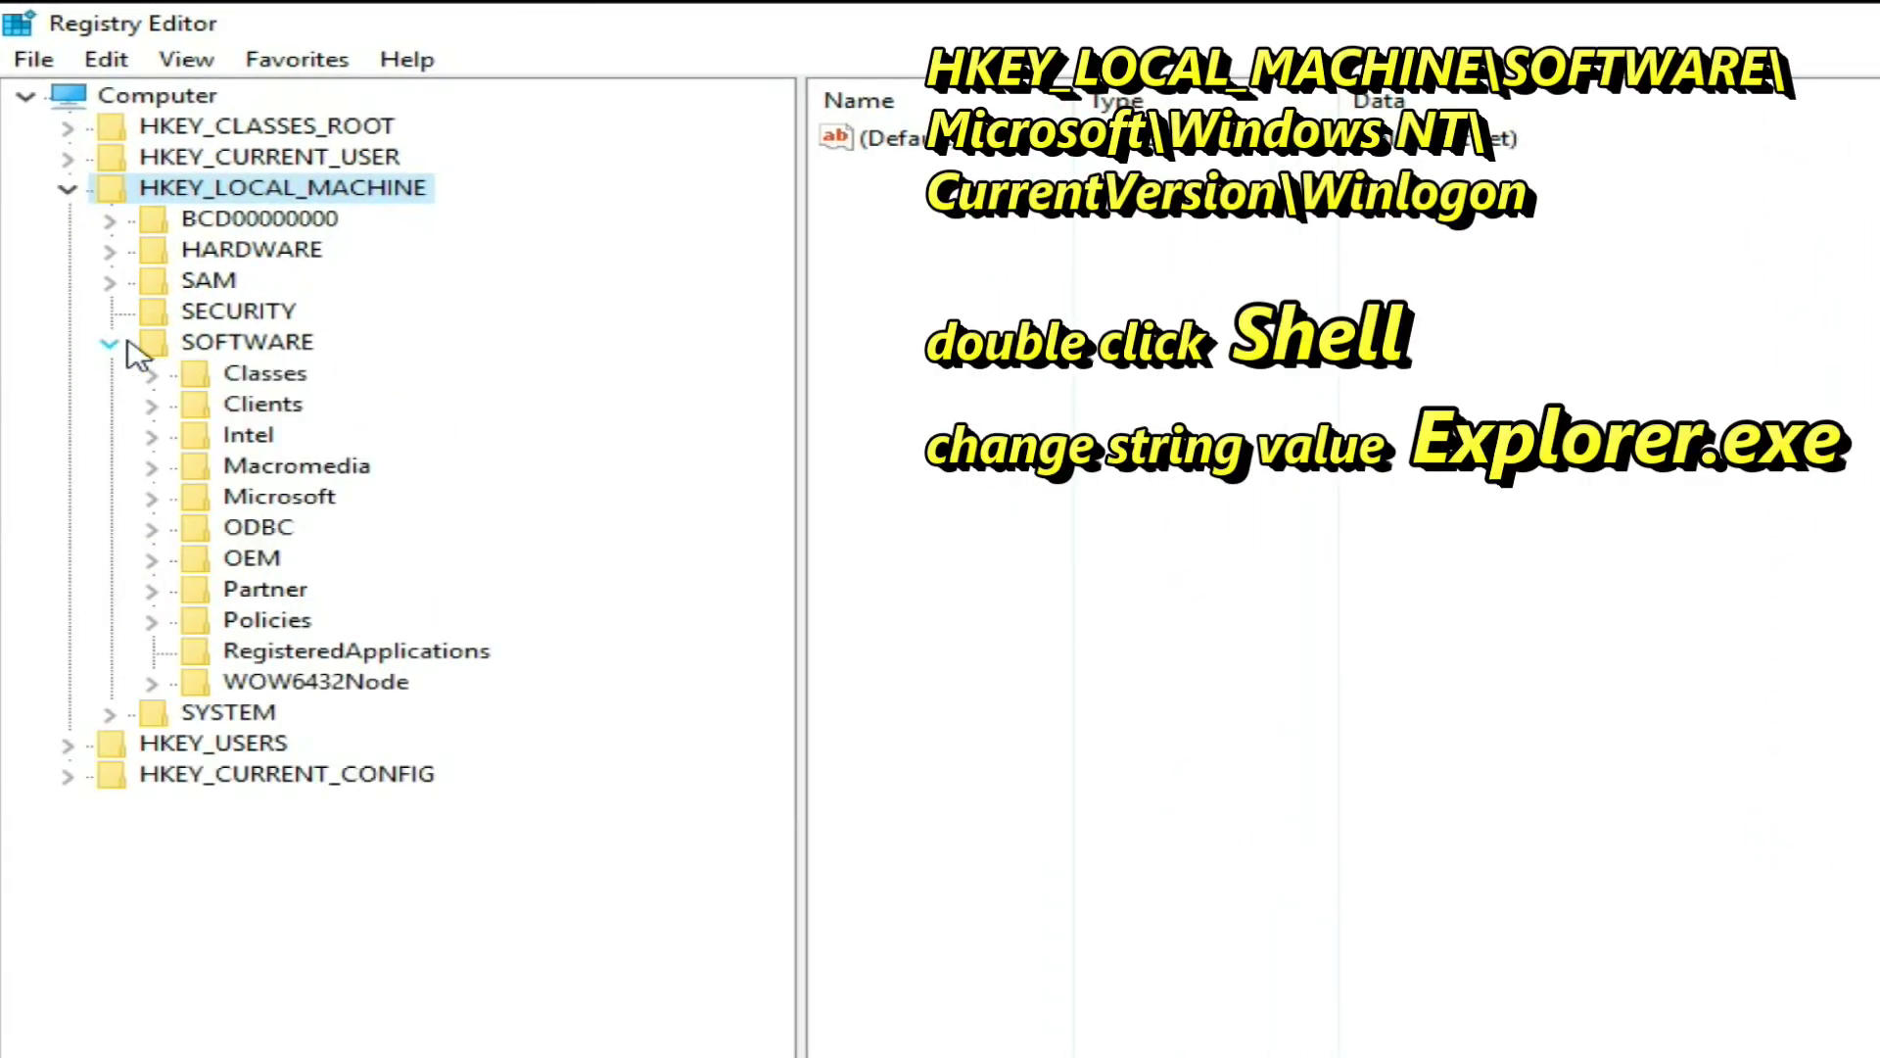
left_click(154, 499)
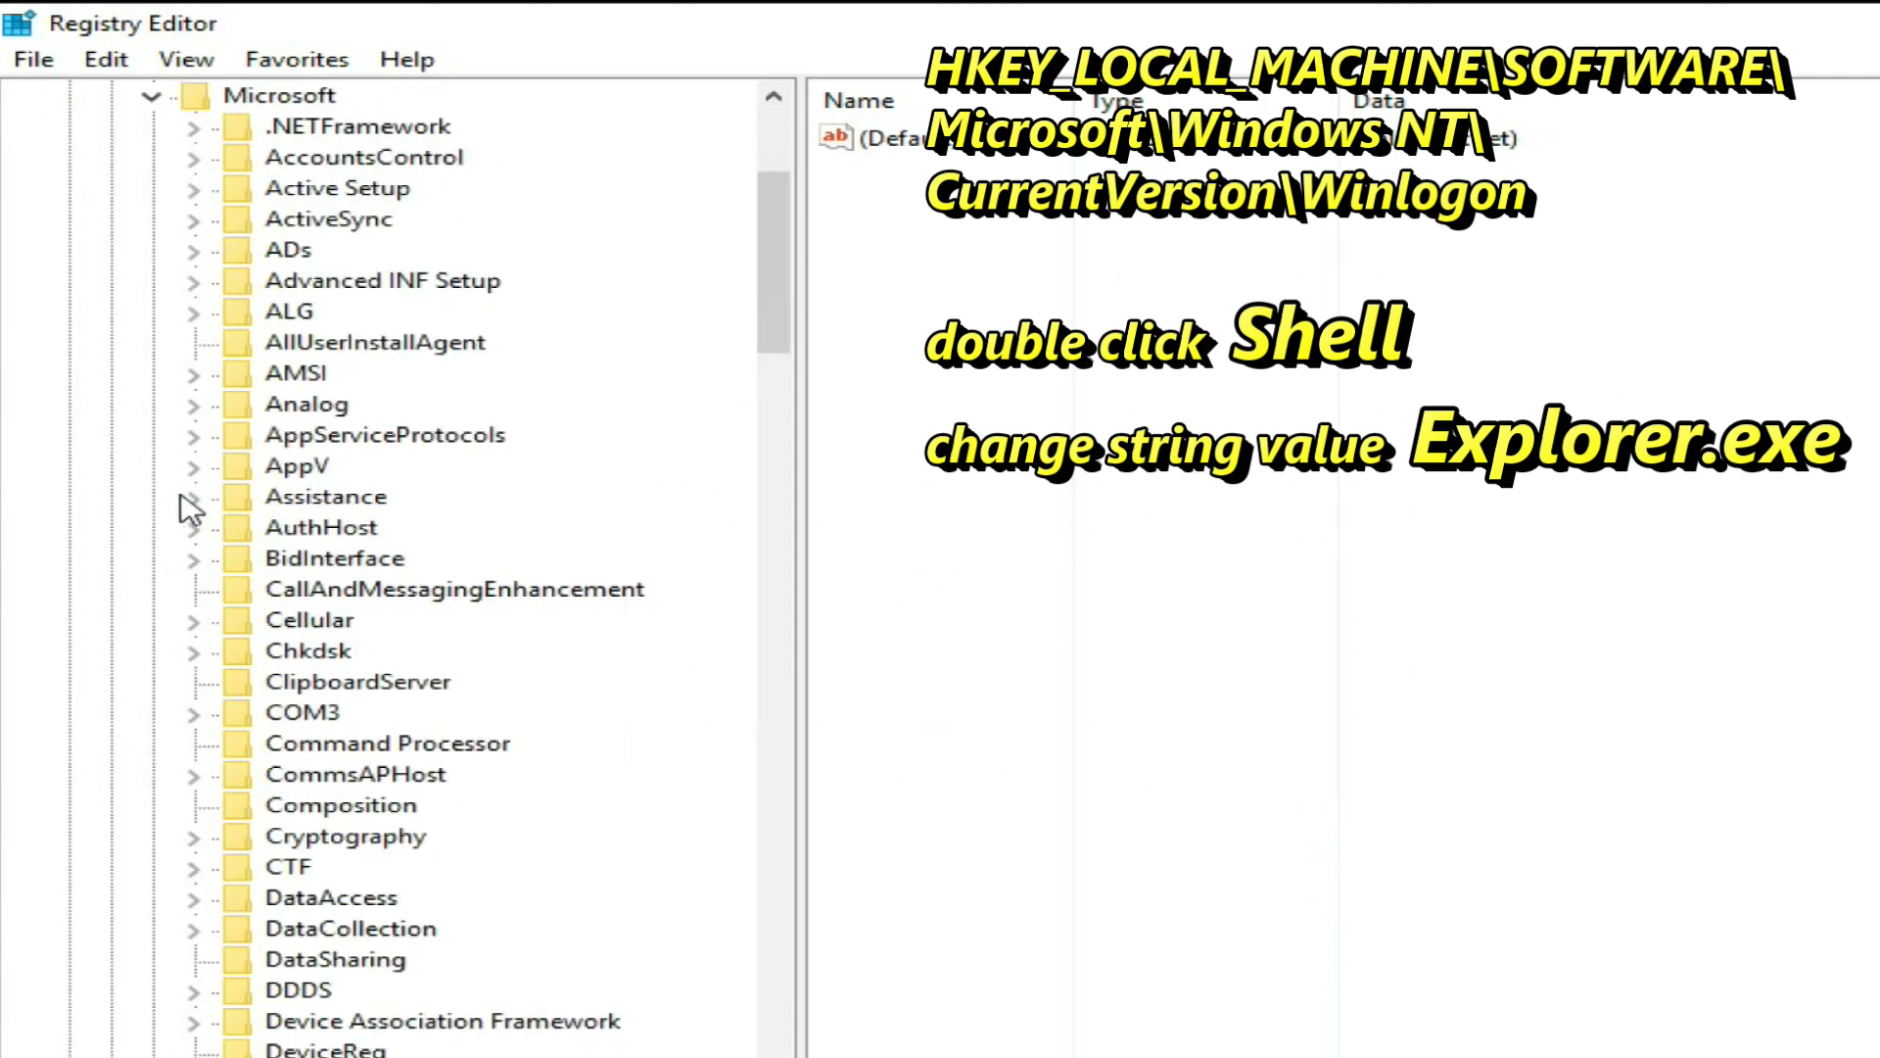
left_click_drag(773, 294, 760, 703)
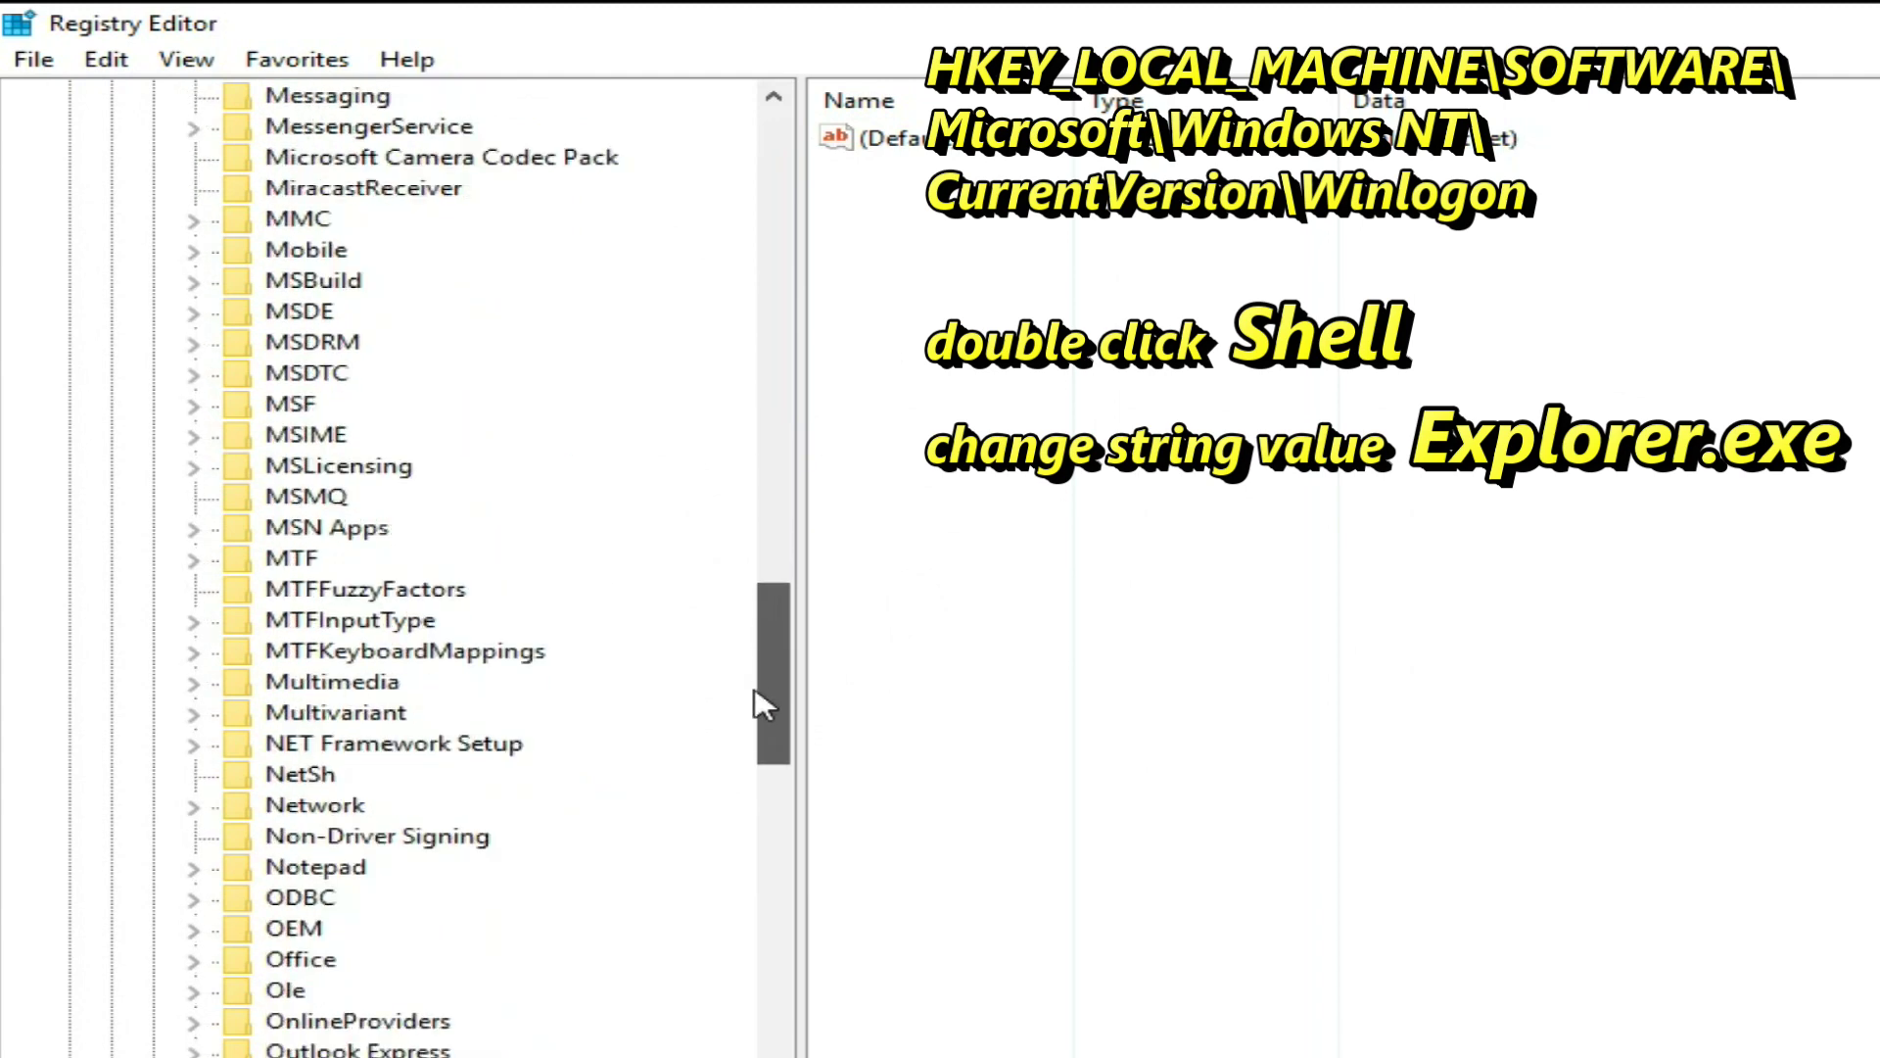
left_click_drag(760, 703, 751, 1057)
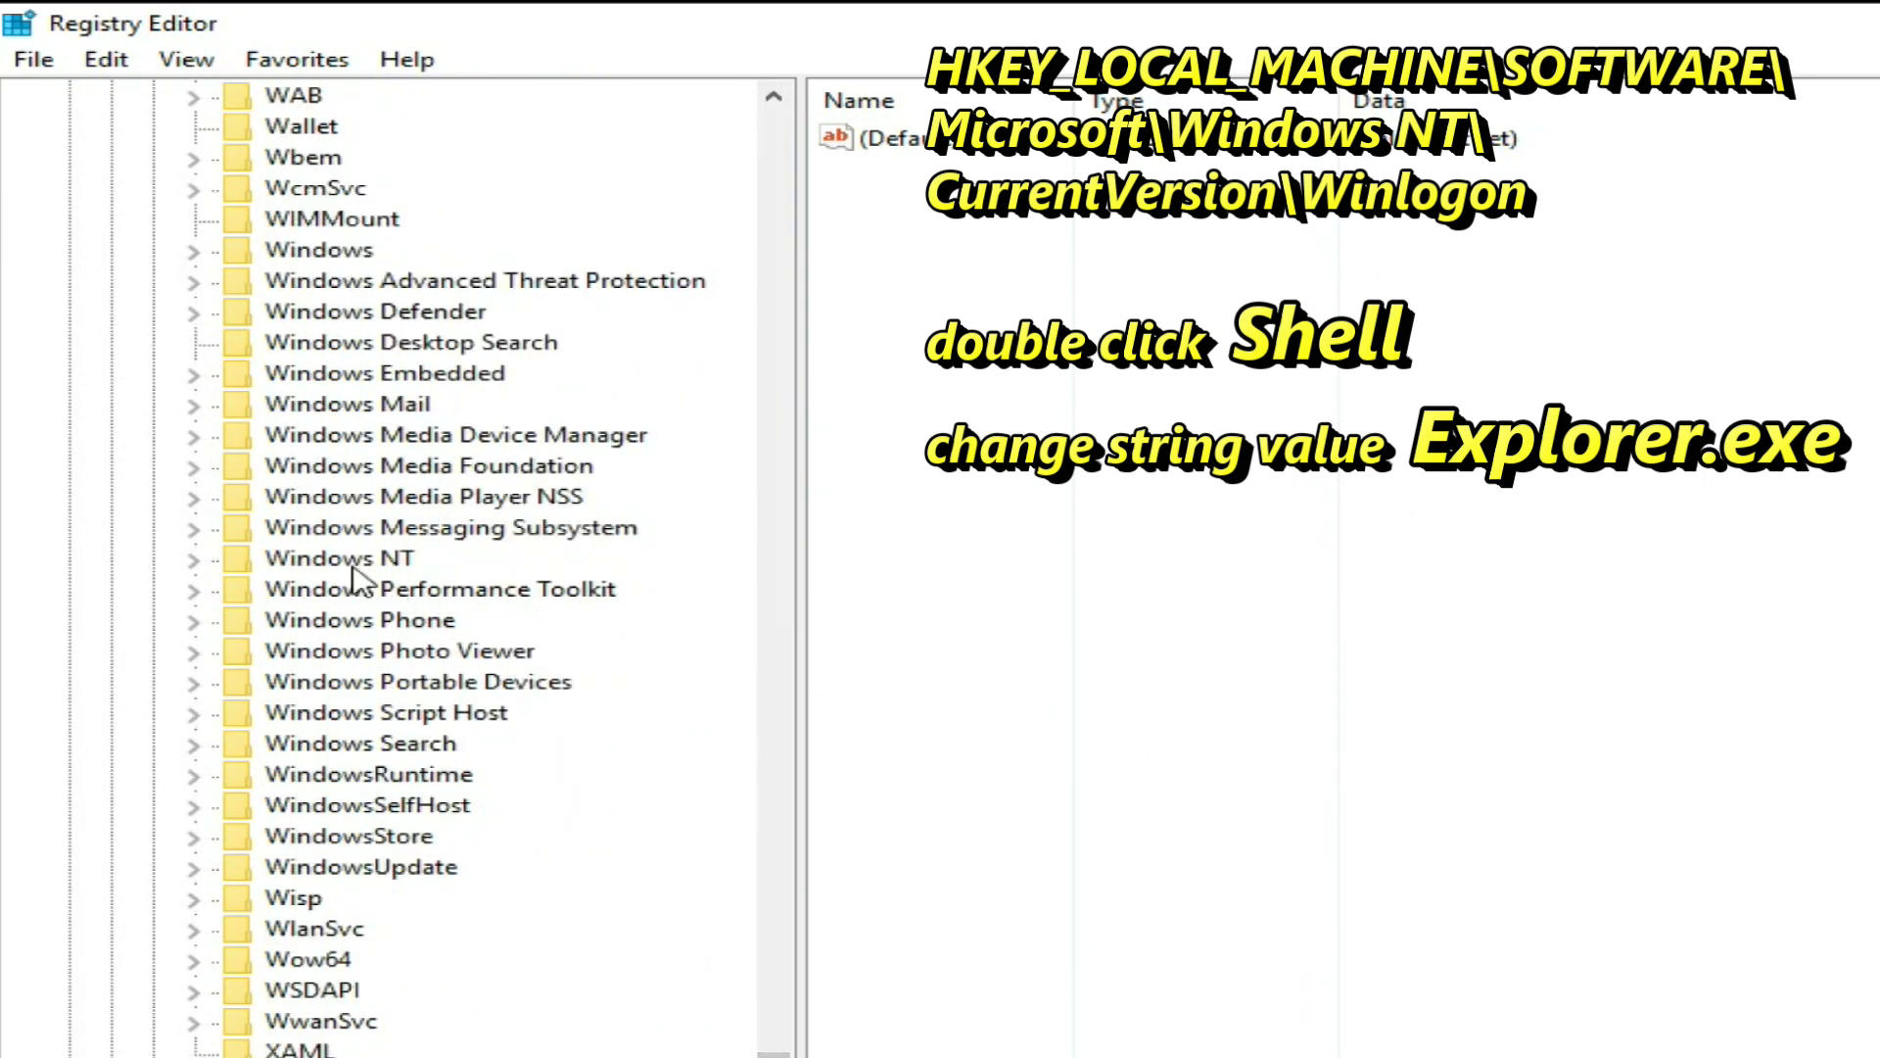
left_click(243, 567)
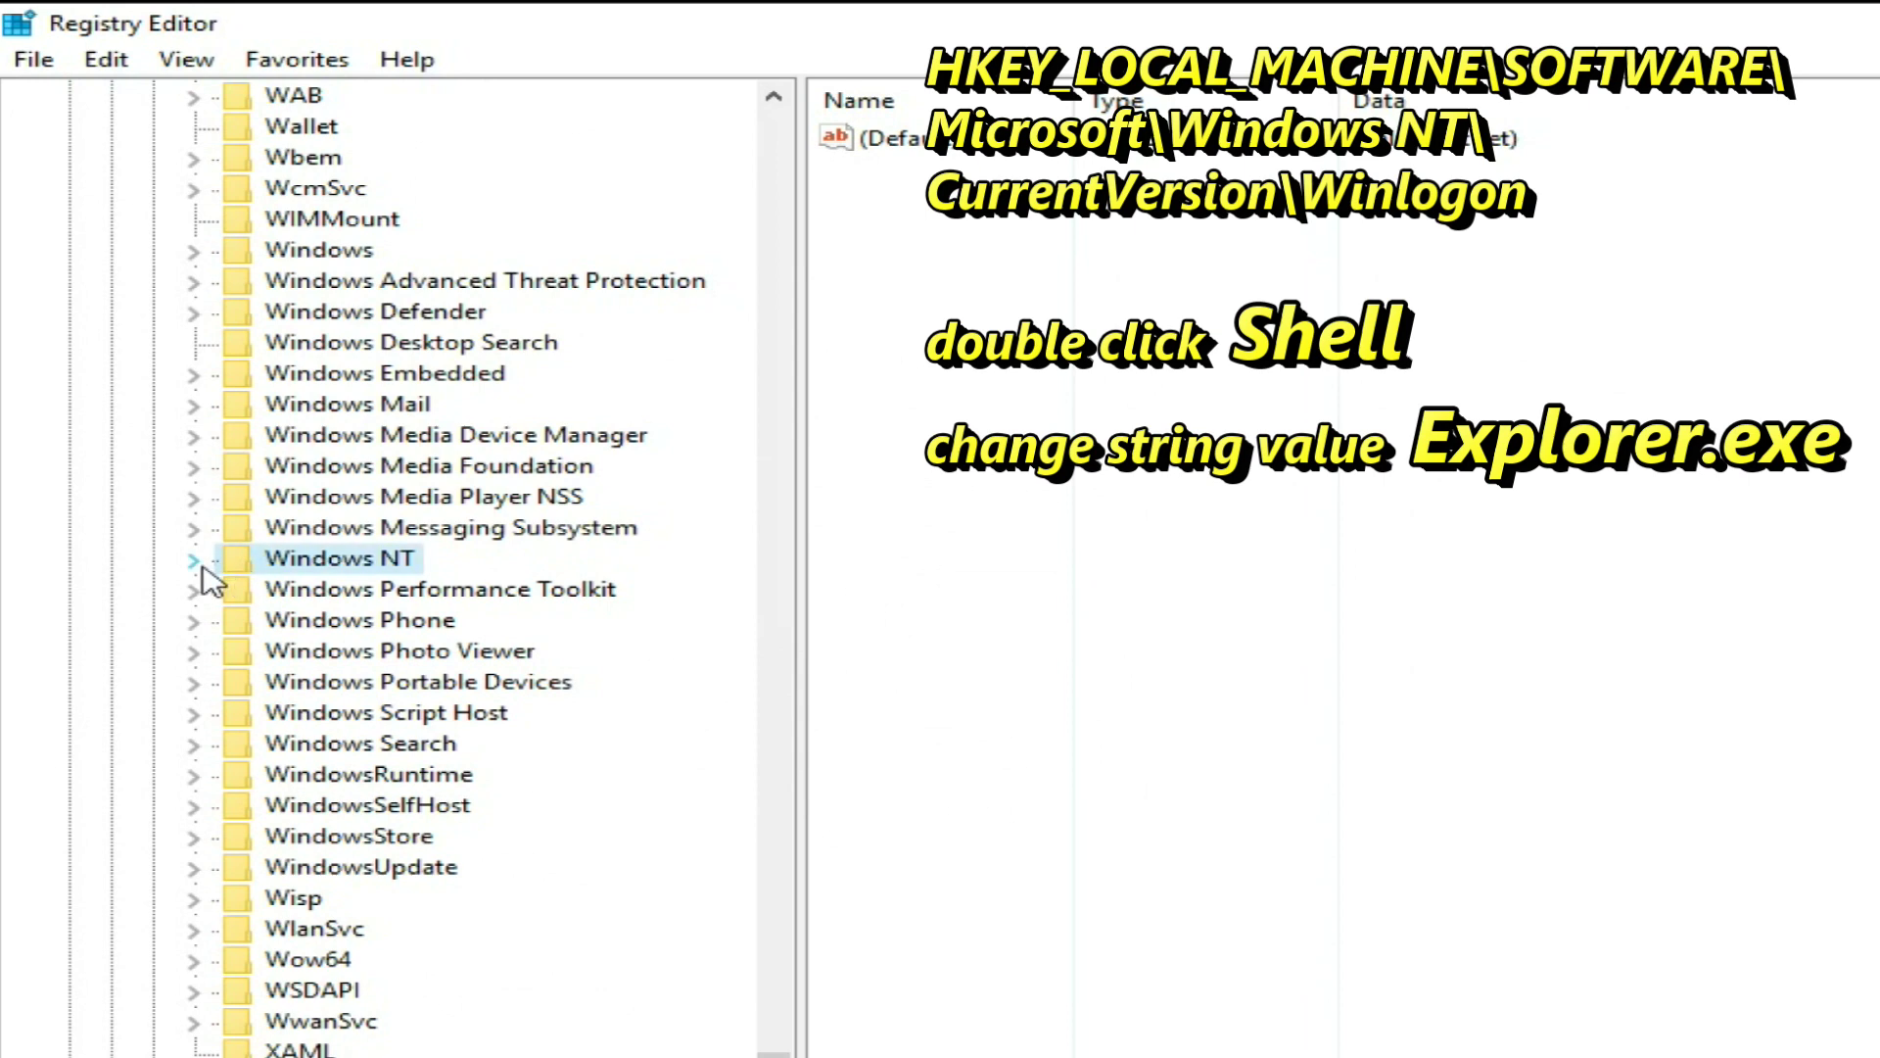
Expand Windows NT\CurrentVersion and scroll the tree until the Winlogon key is visible
left_click(195, 564)
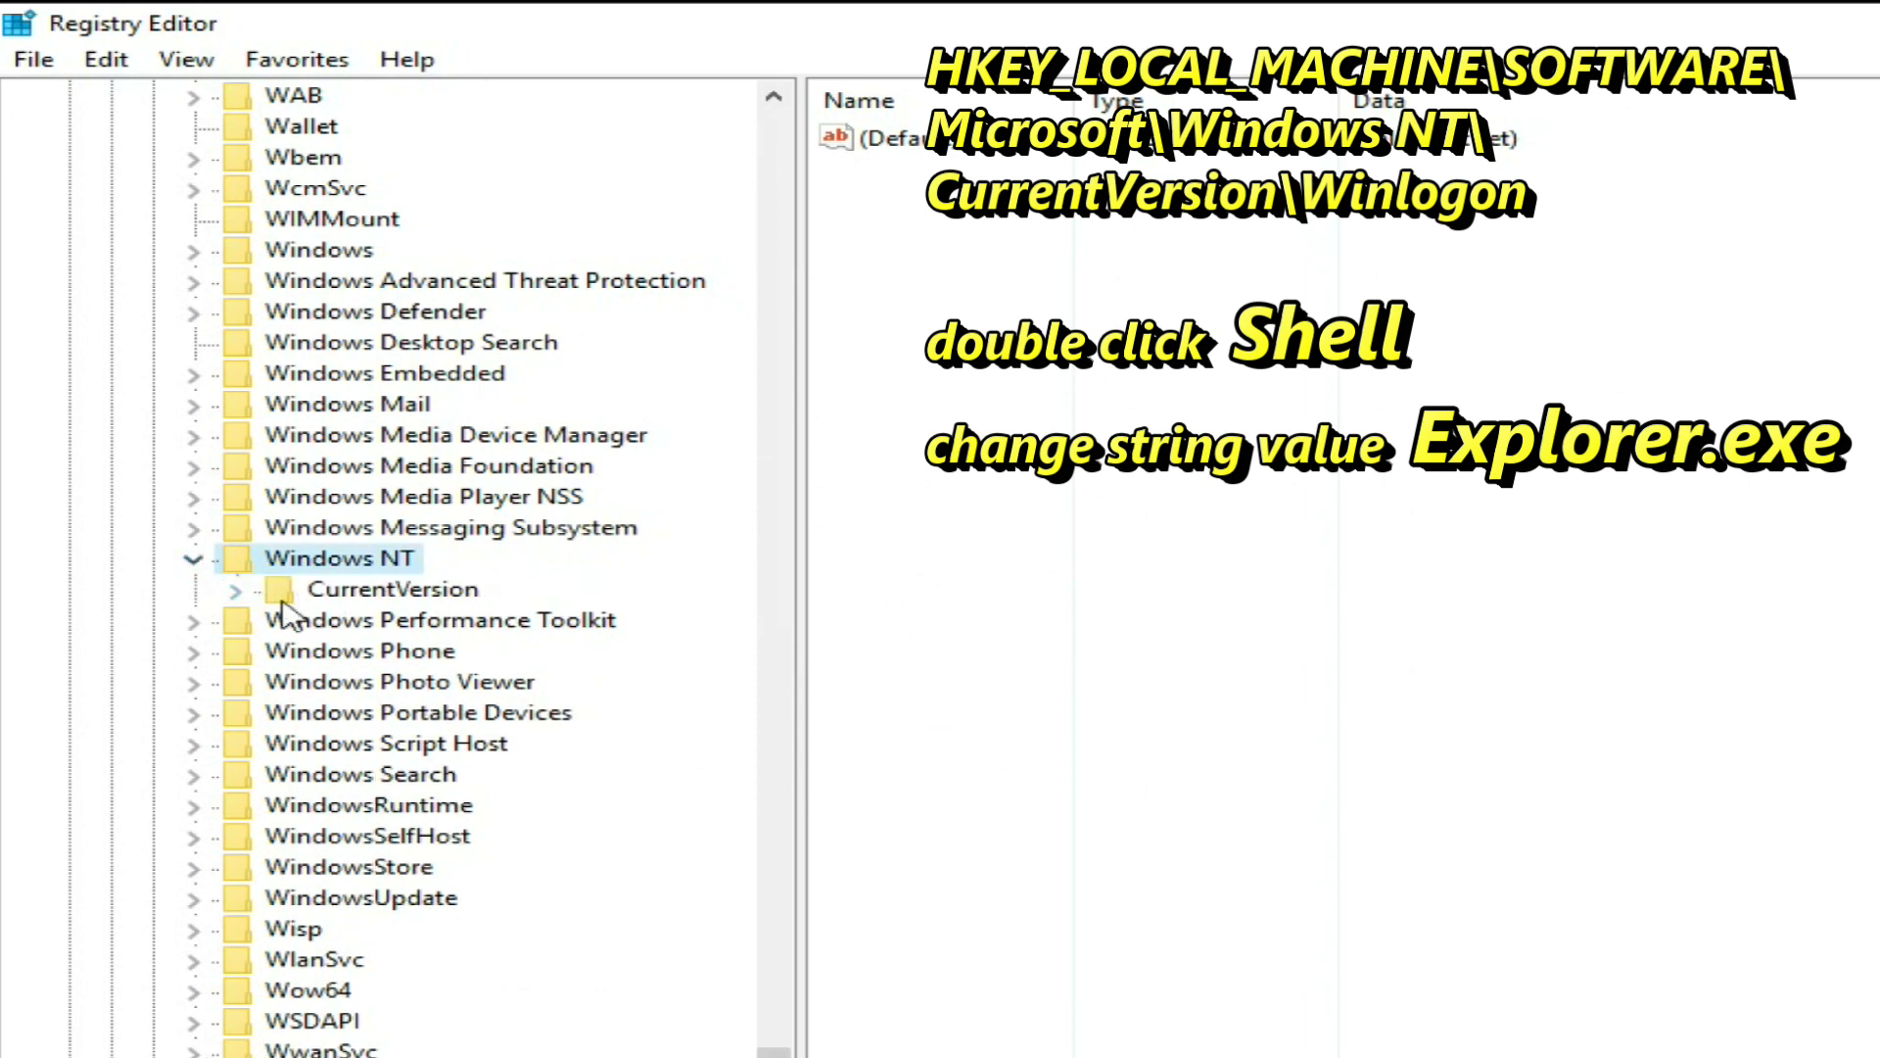
left_click(239, 592)
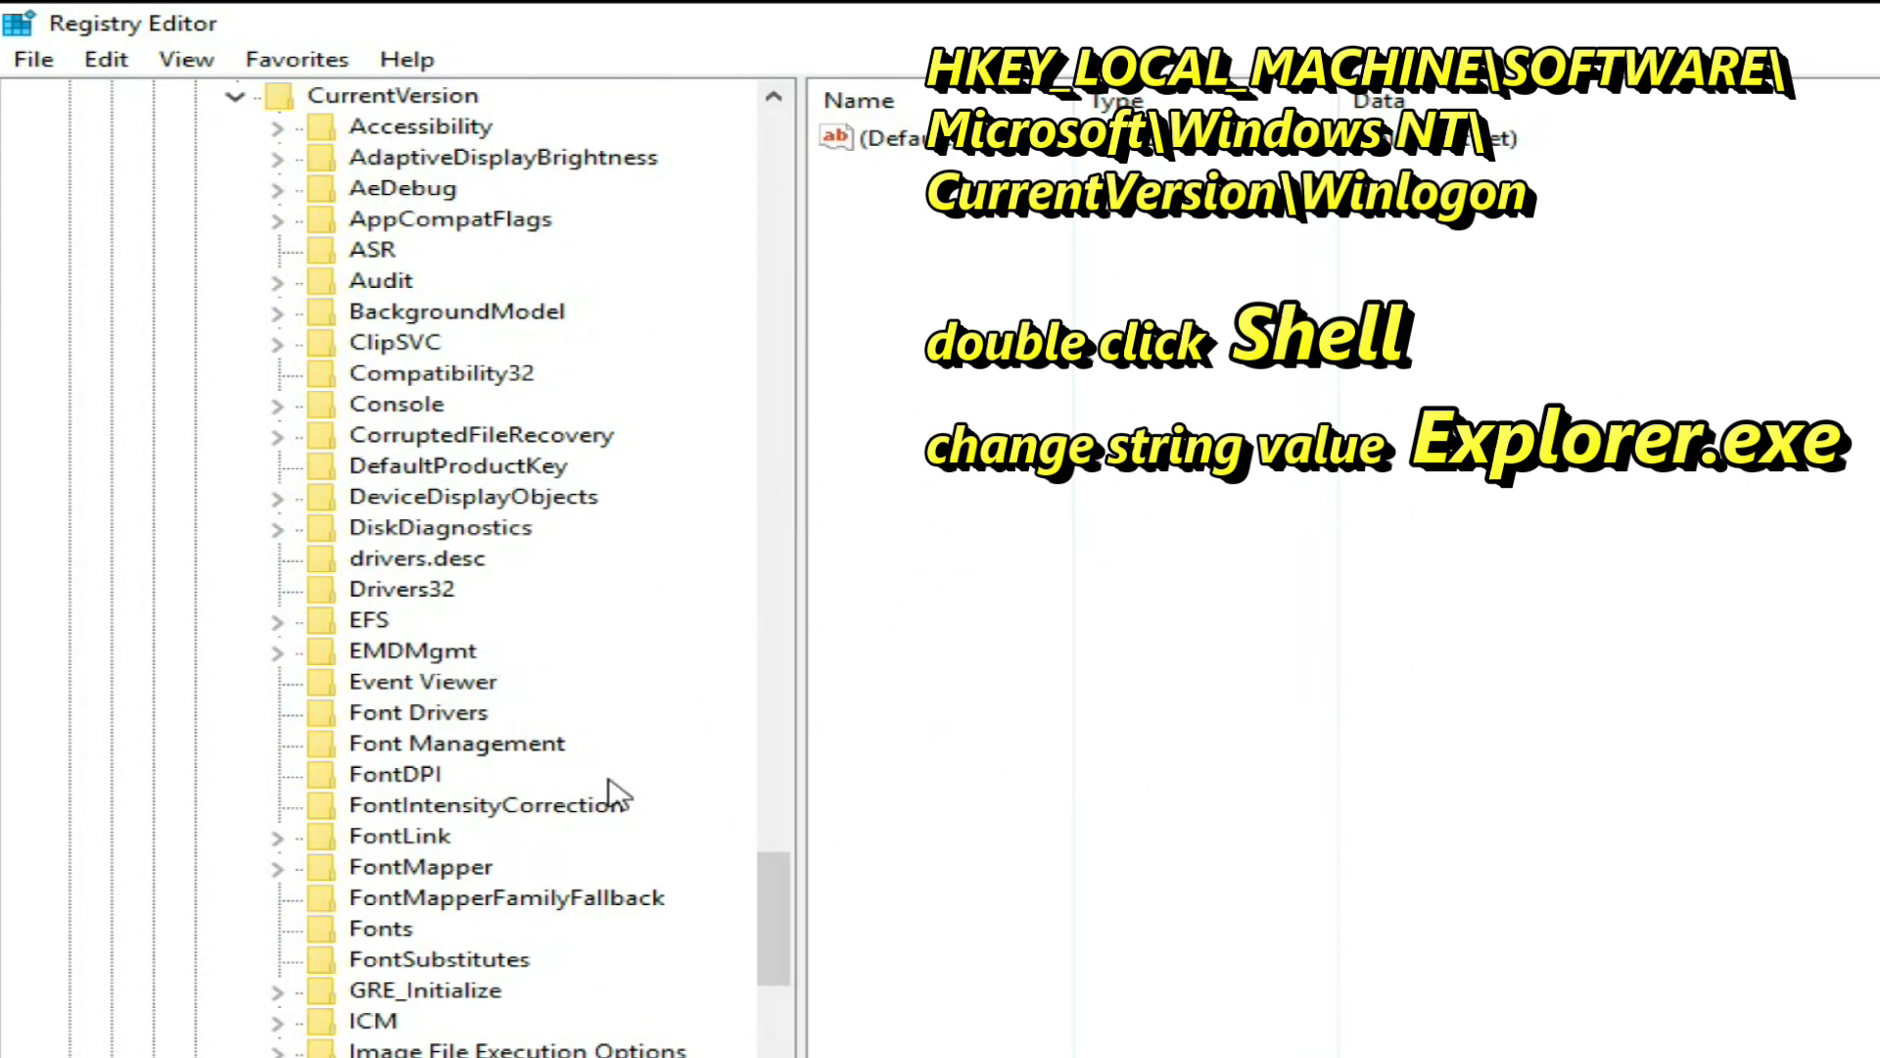
left_click_drag(772, 886, 774, 1050)
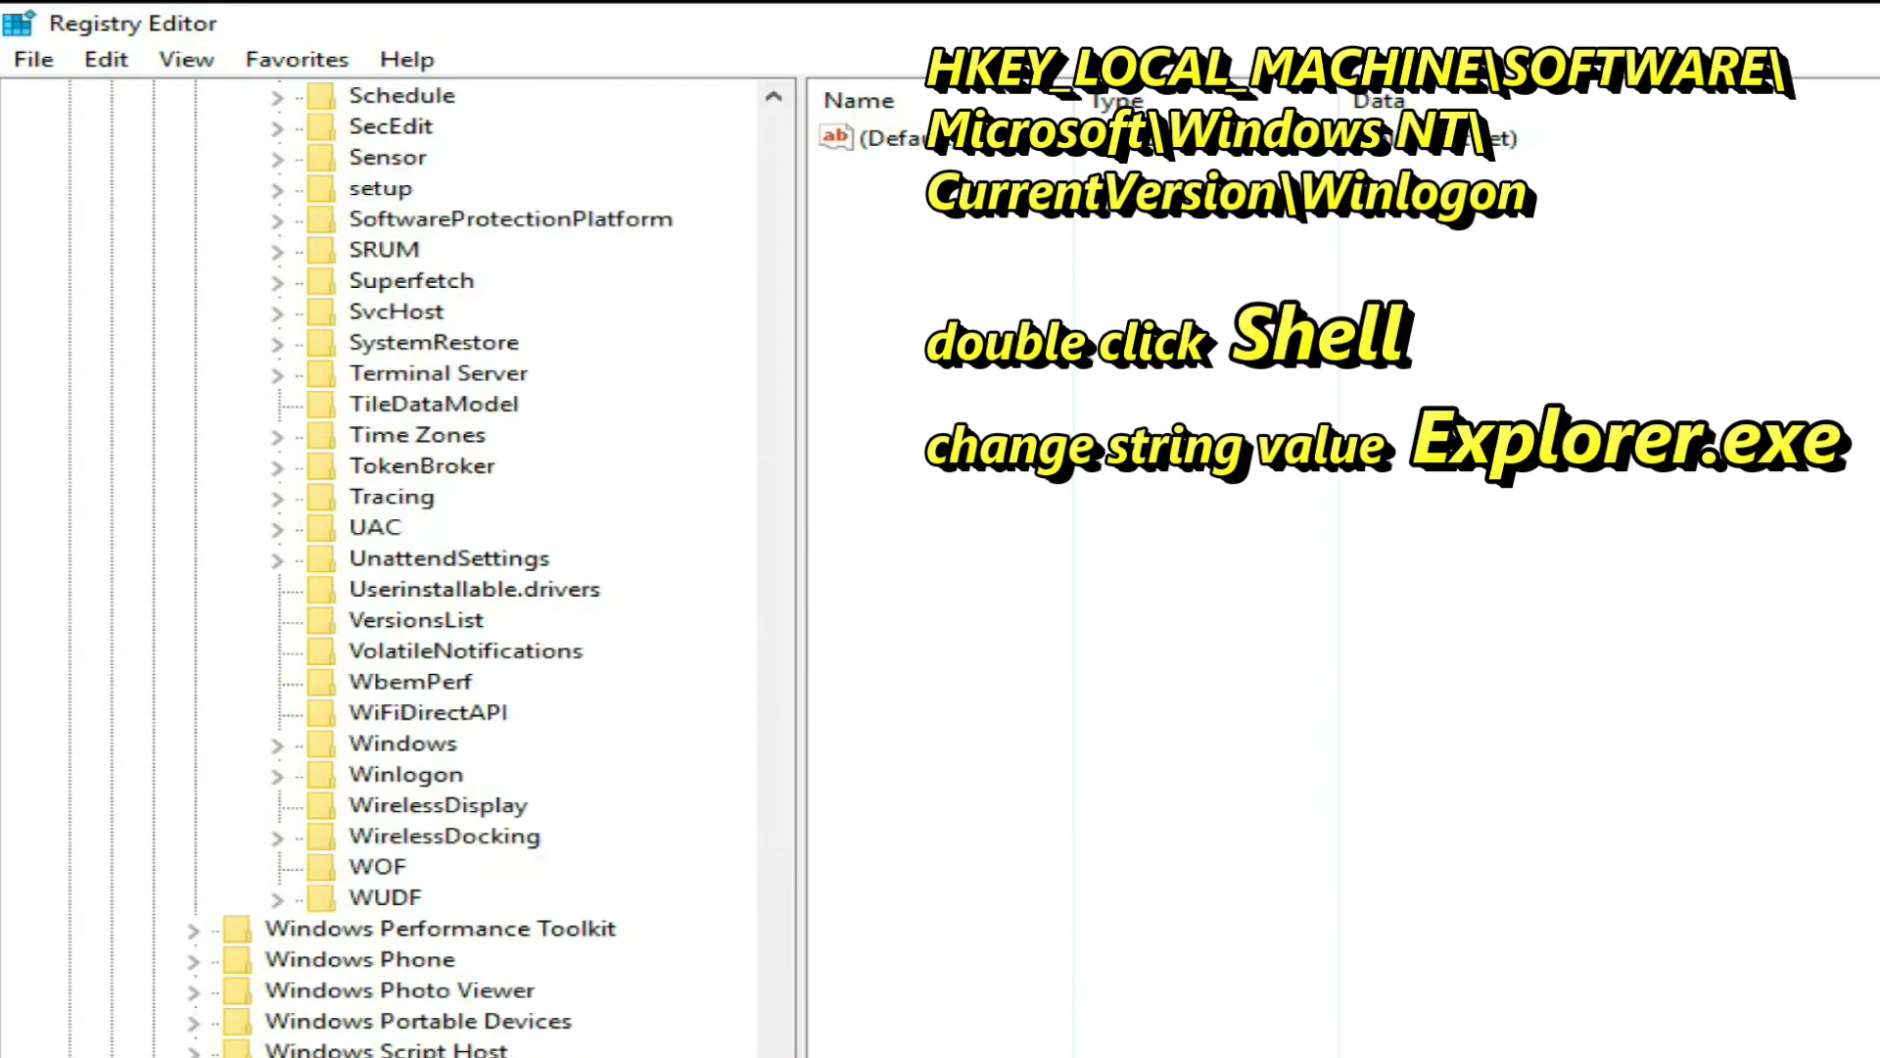
Select the Winlogon key and open its Shell value (%comspec%) in the Edit String dialog
left_click(387, 774)
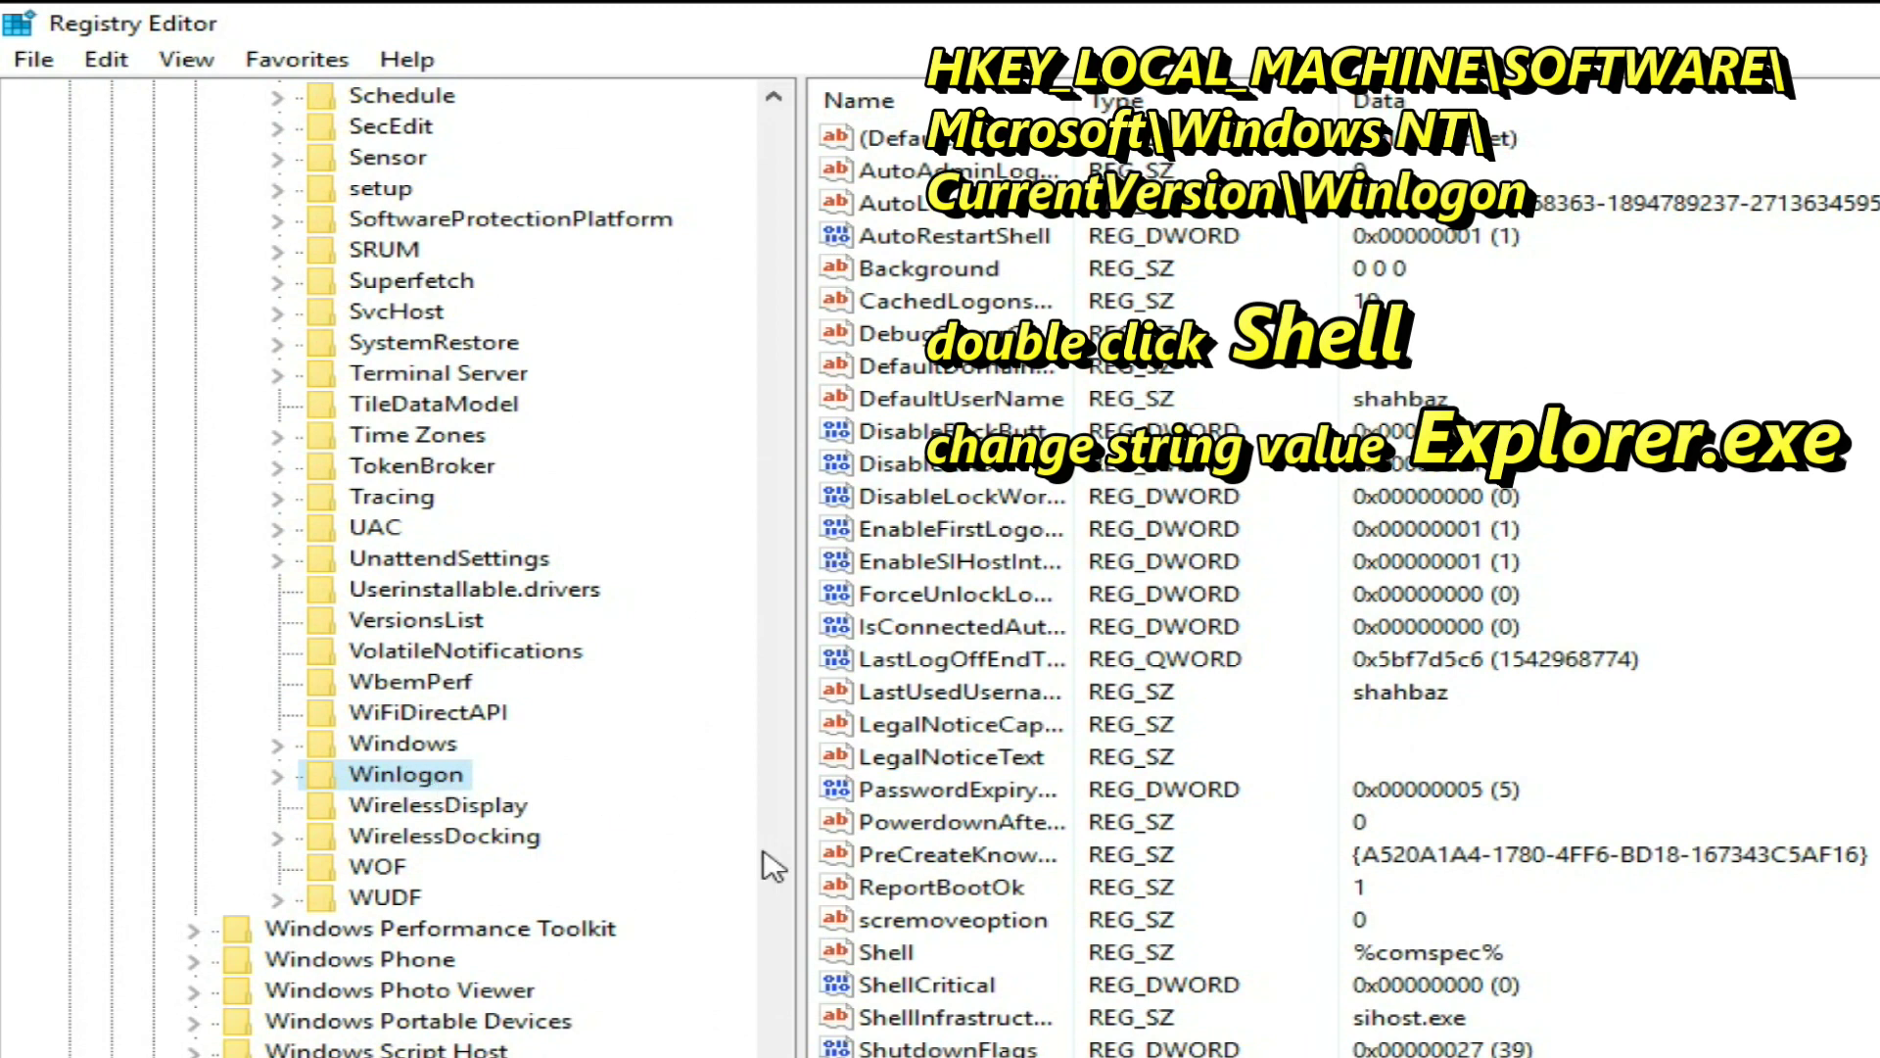
left_click(886, 953)
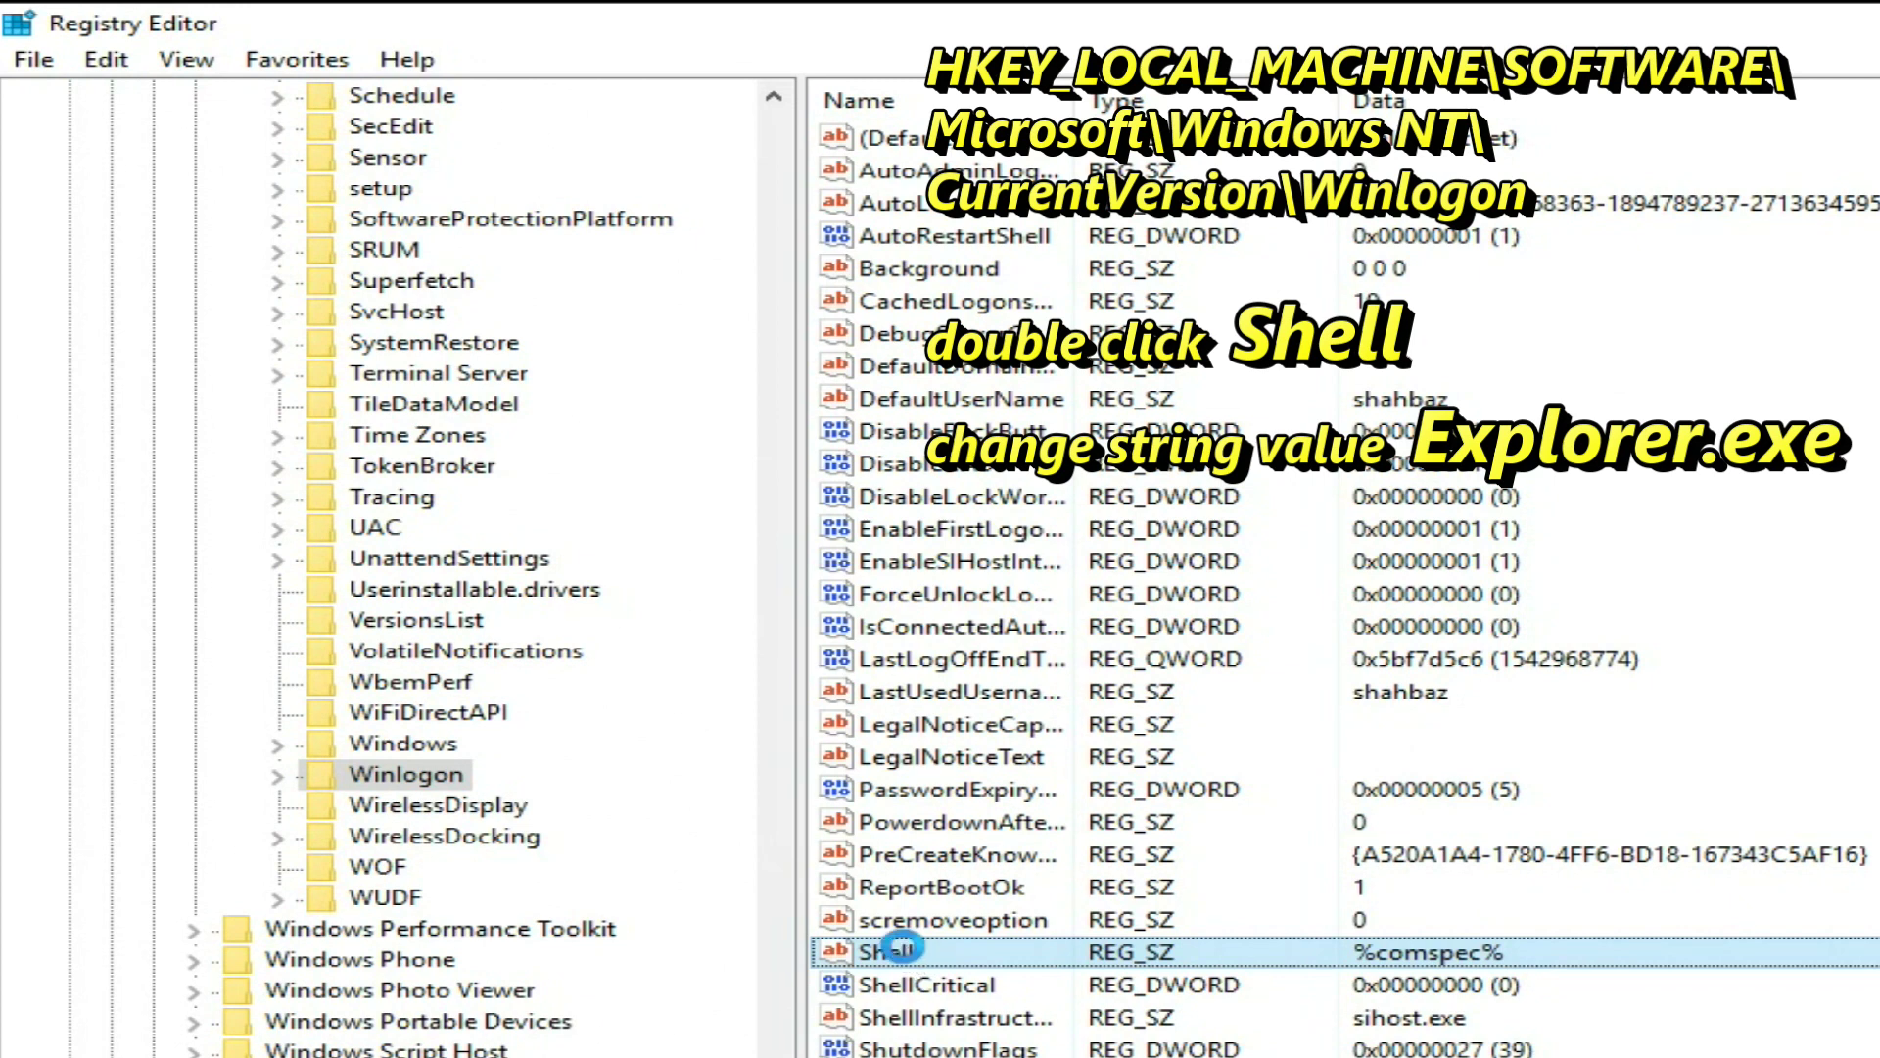
double_click(903, 952)
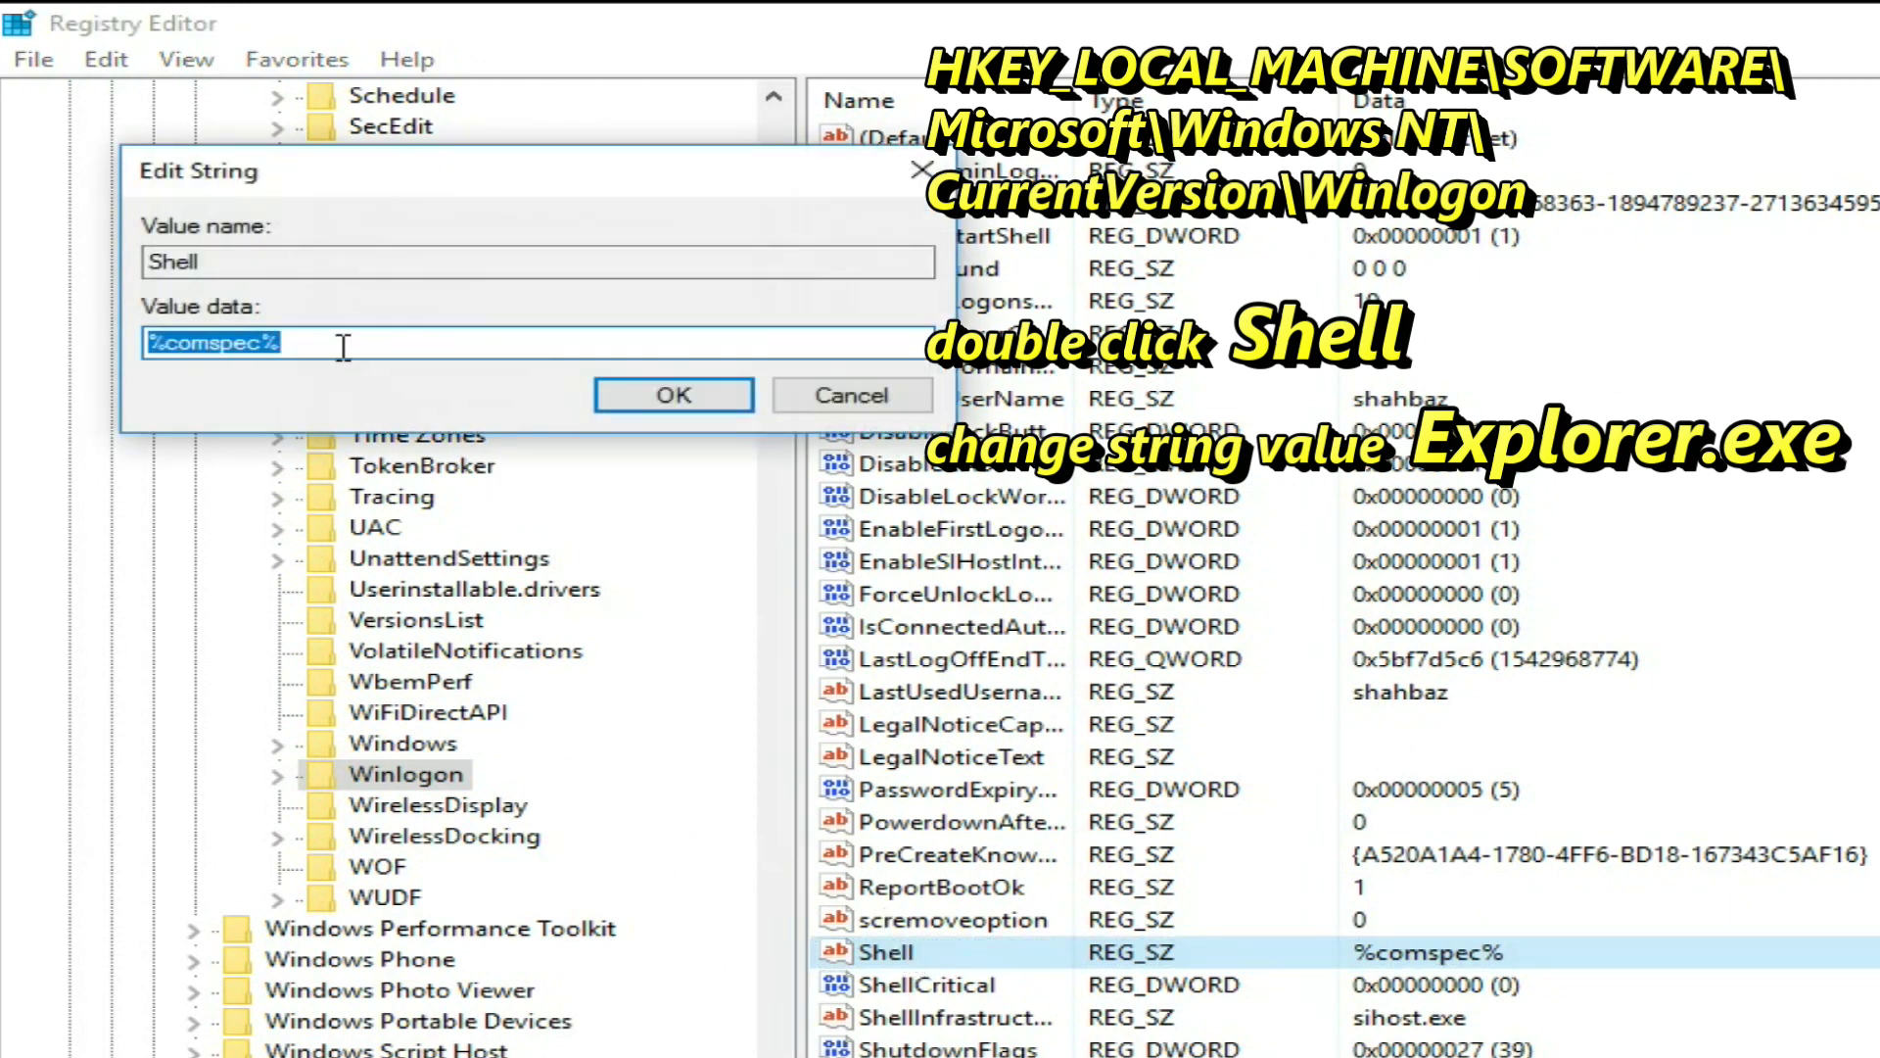
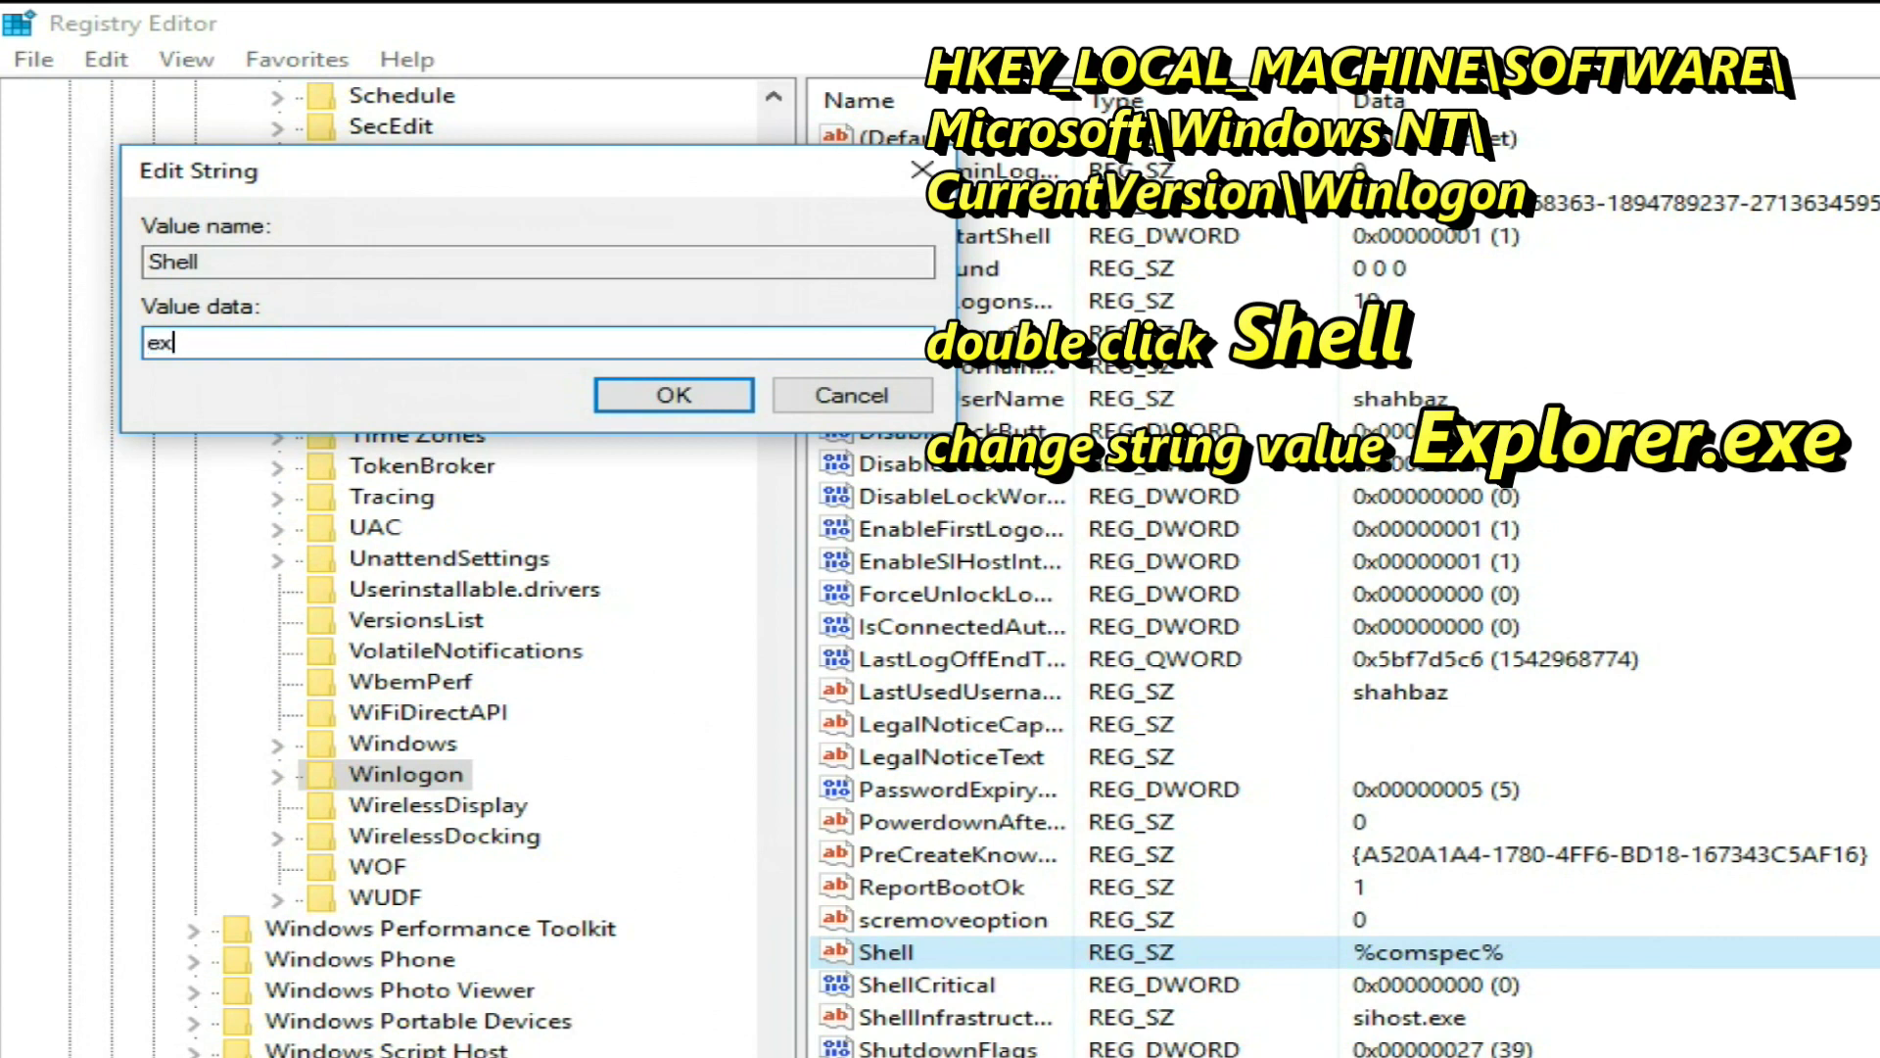
Clear the Shell value data, enter explorer.exe, save it, and exit Registry Editor
key("BackSpace")
key("BackSpace")
type("explorer.exe")
left_click(675, 395)
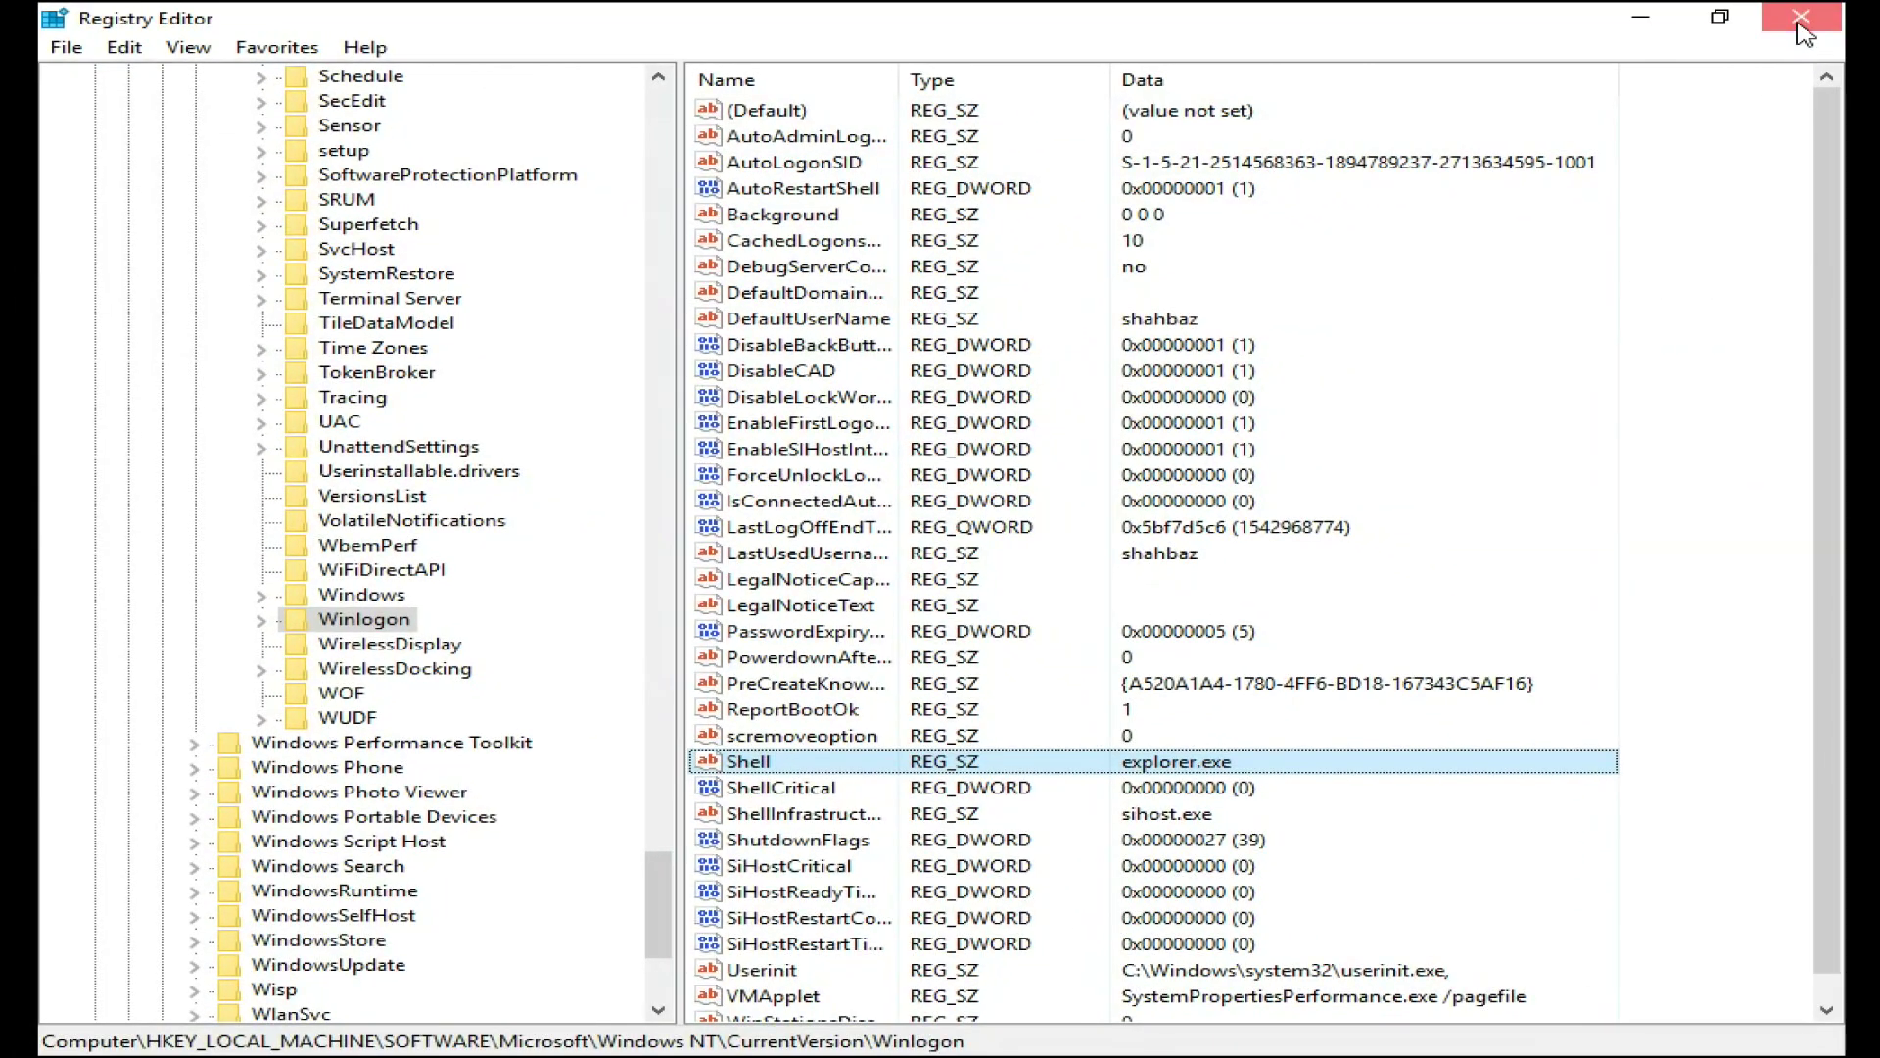
left_click(1800, 20)
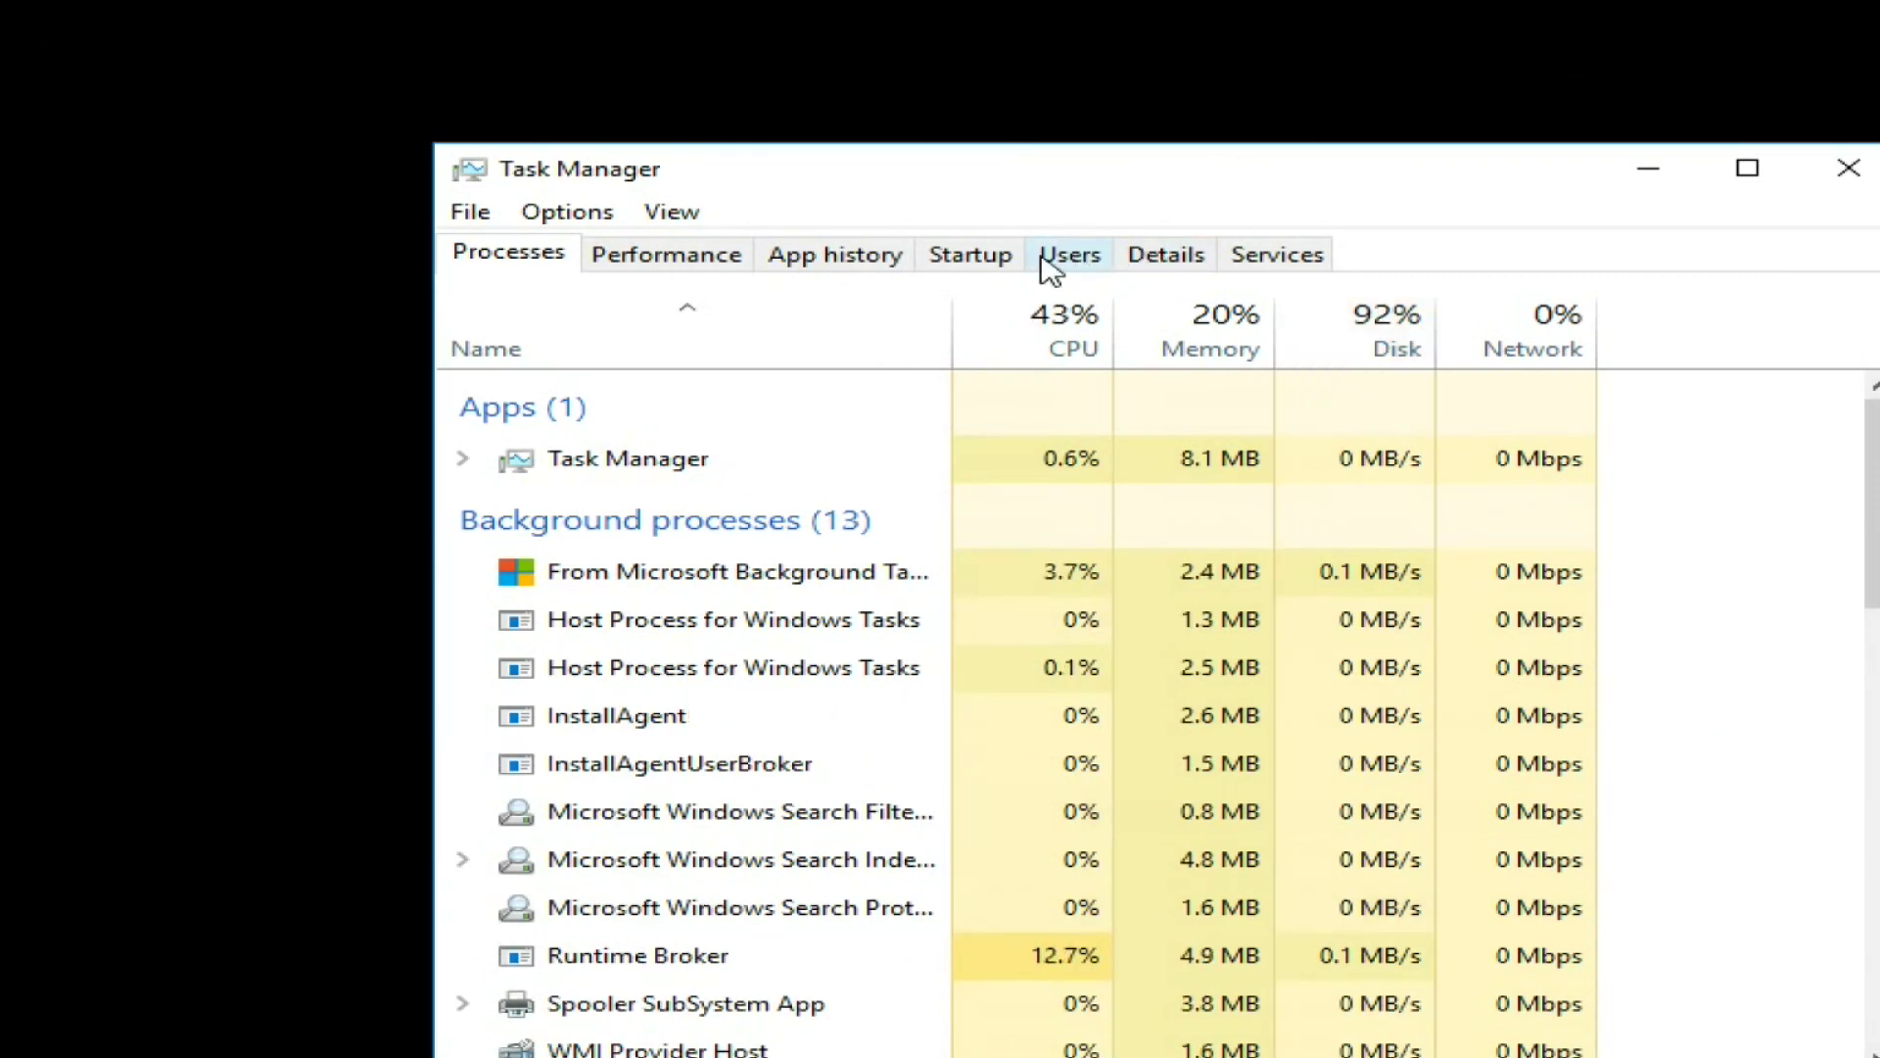
Disconnect the signed-in account from Task Manager's Users list and confirm the disconnection
left_click(1068, 260)
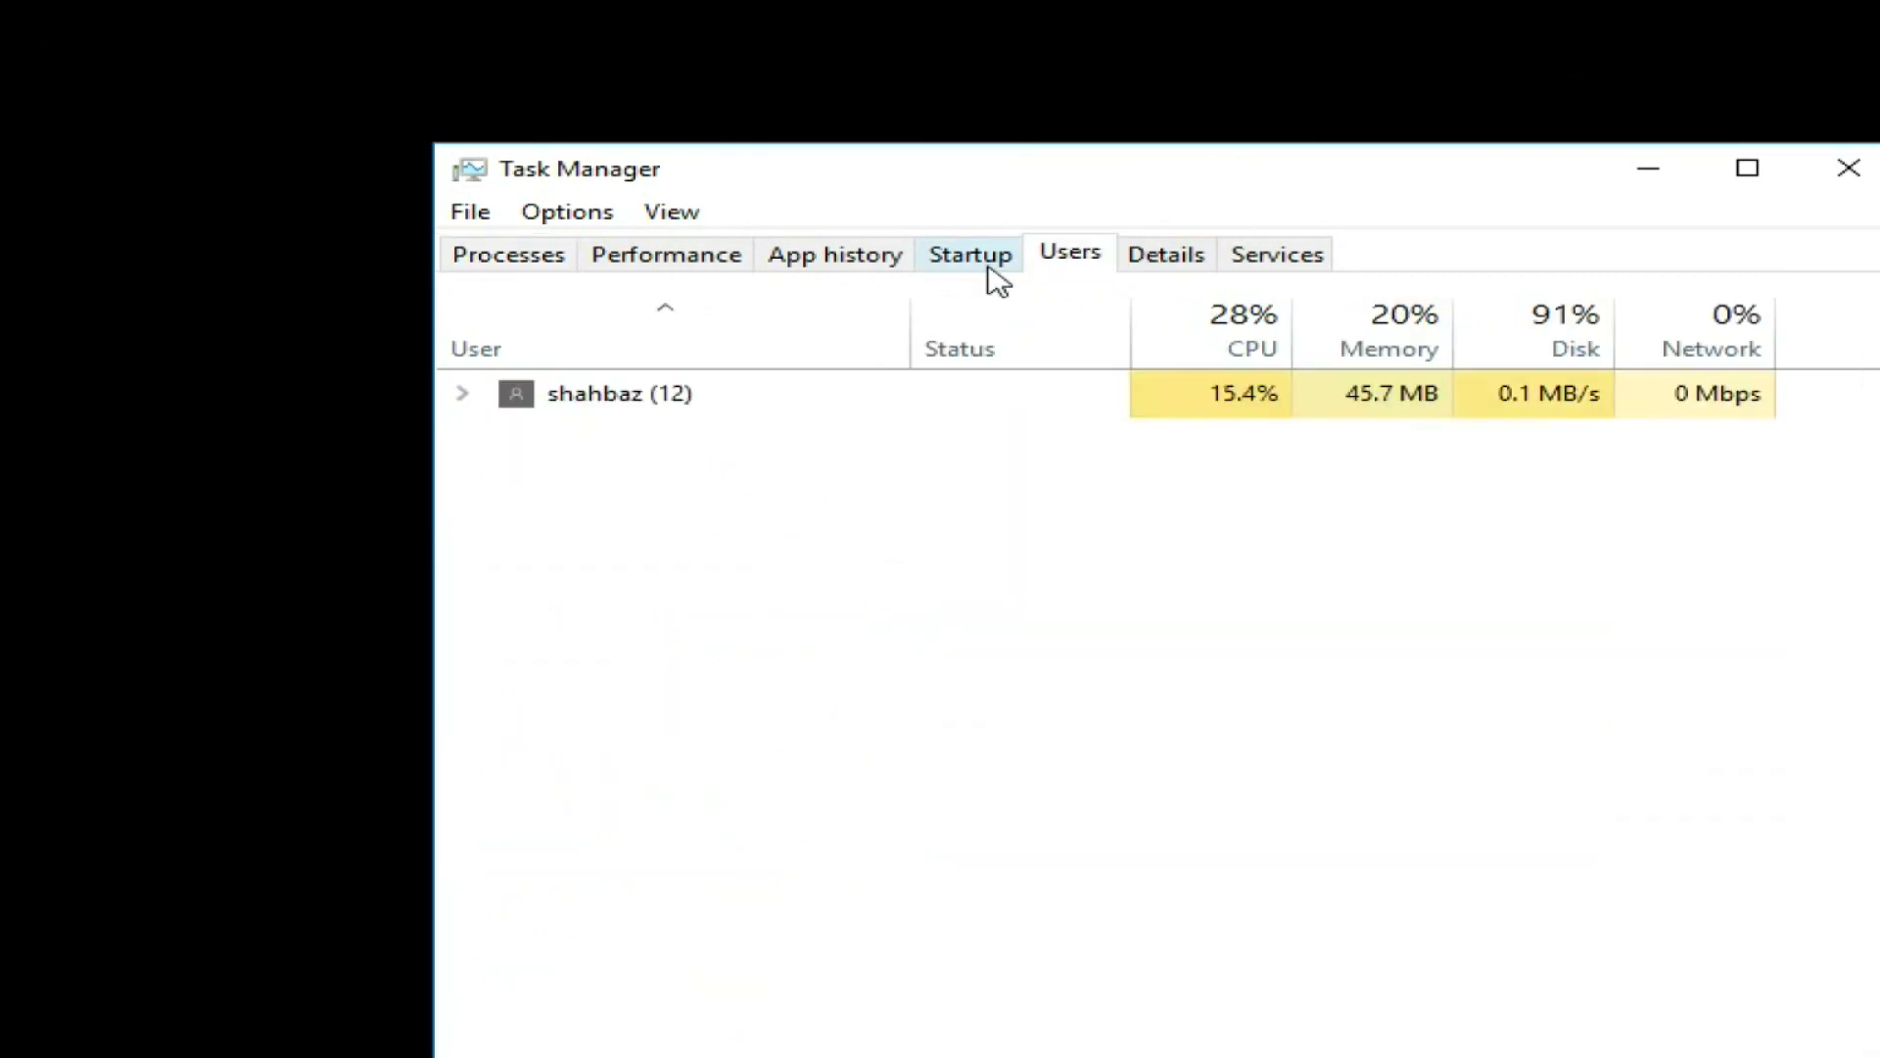
left_click(605, 405)
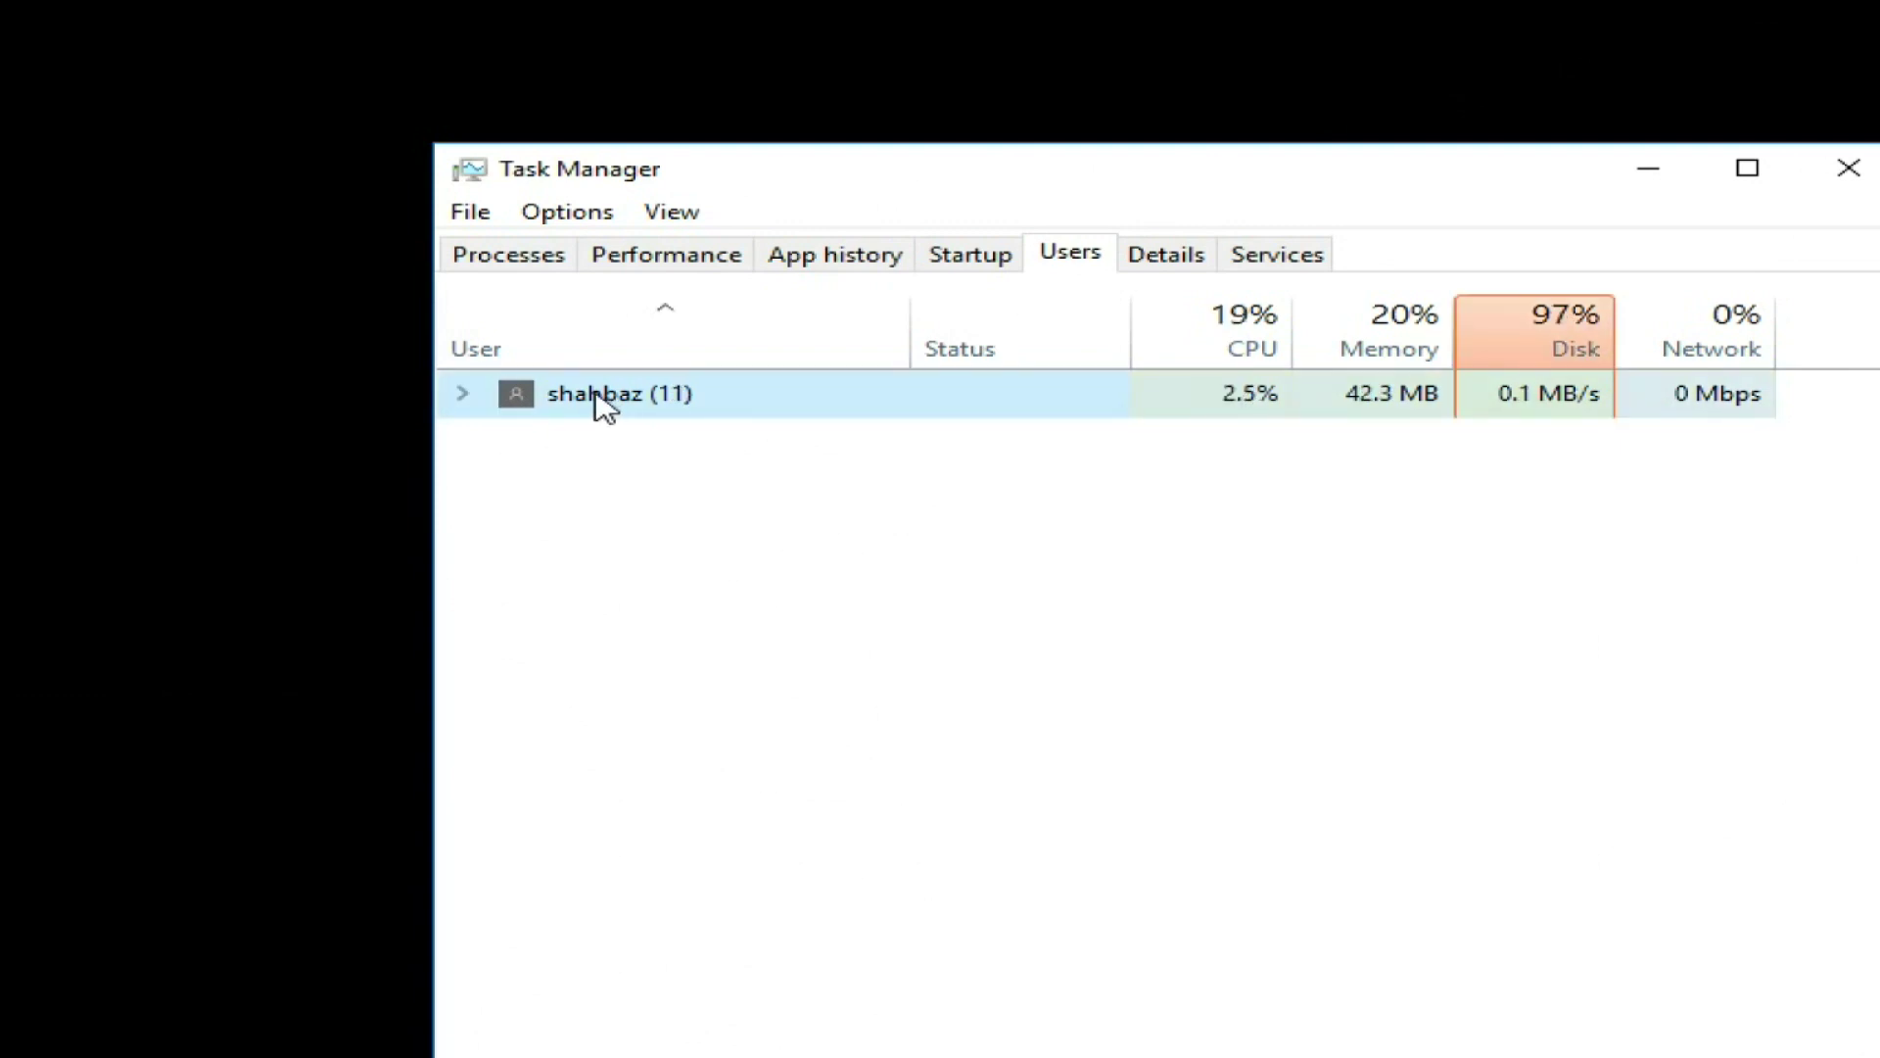
right_click(595, 396)
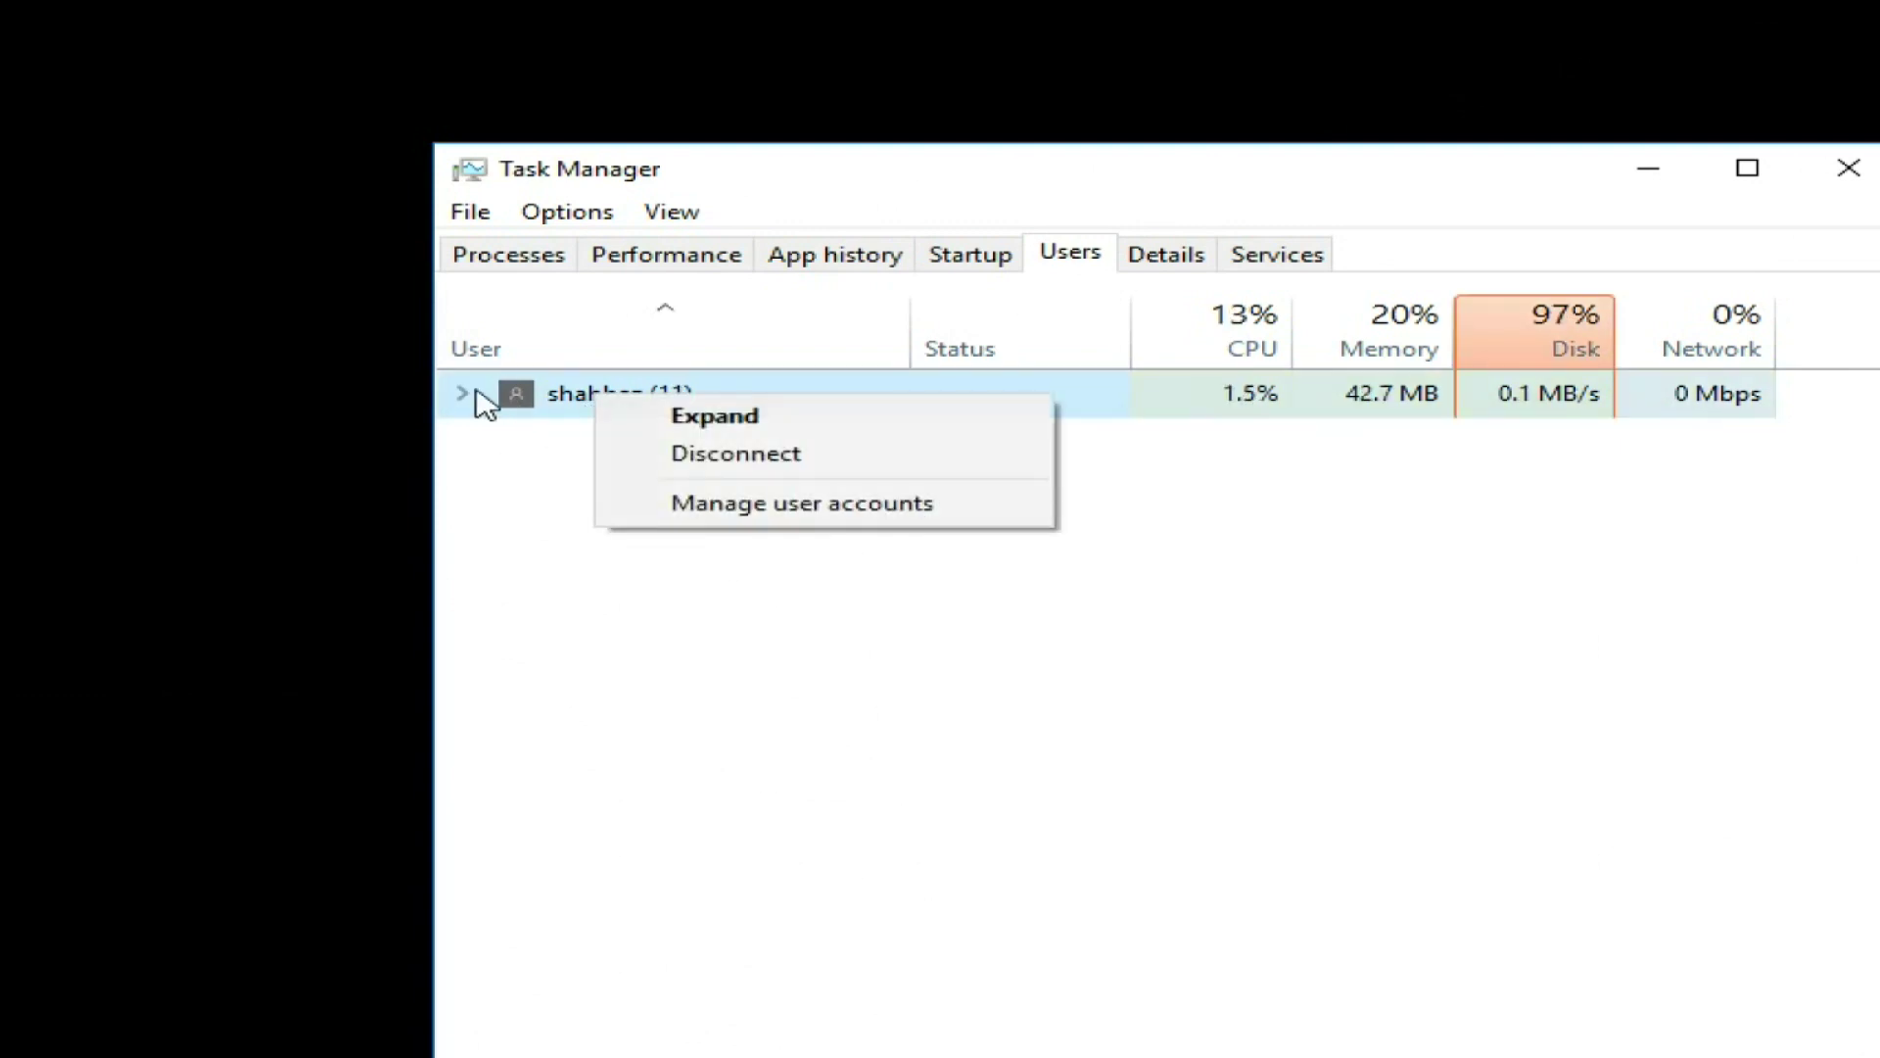
left_click(721, 454)
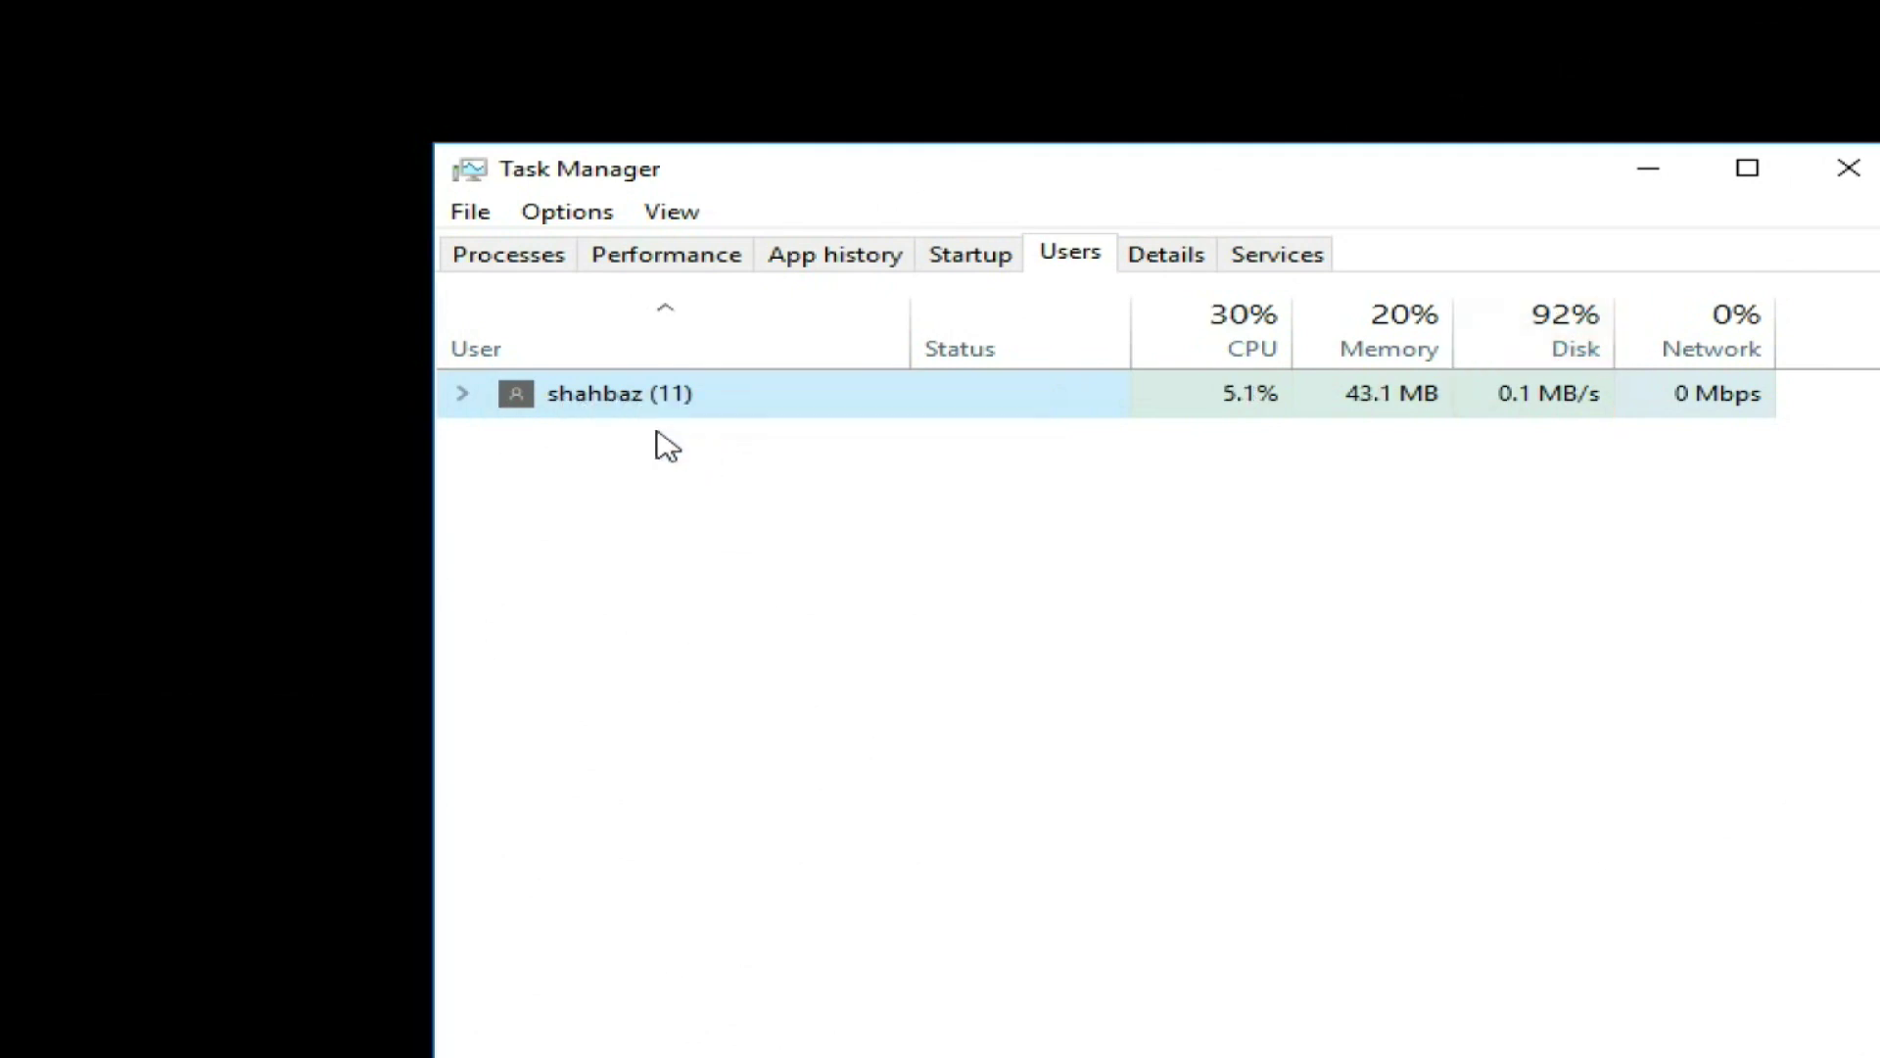
left_click(935, 566)
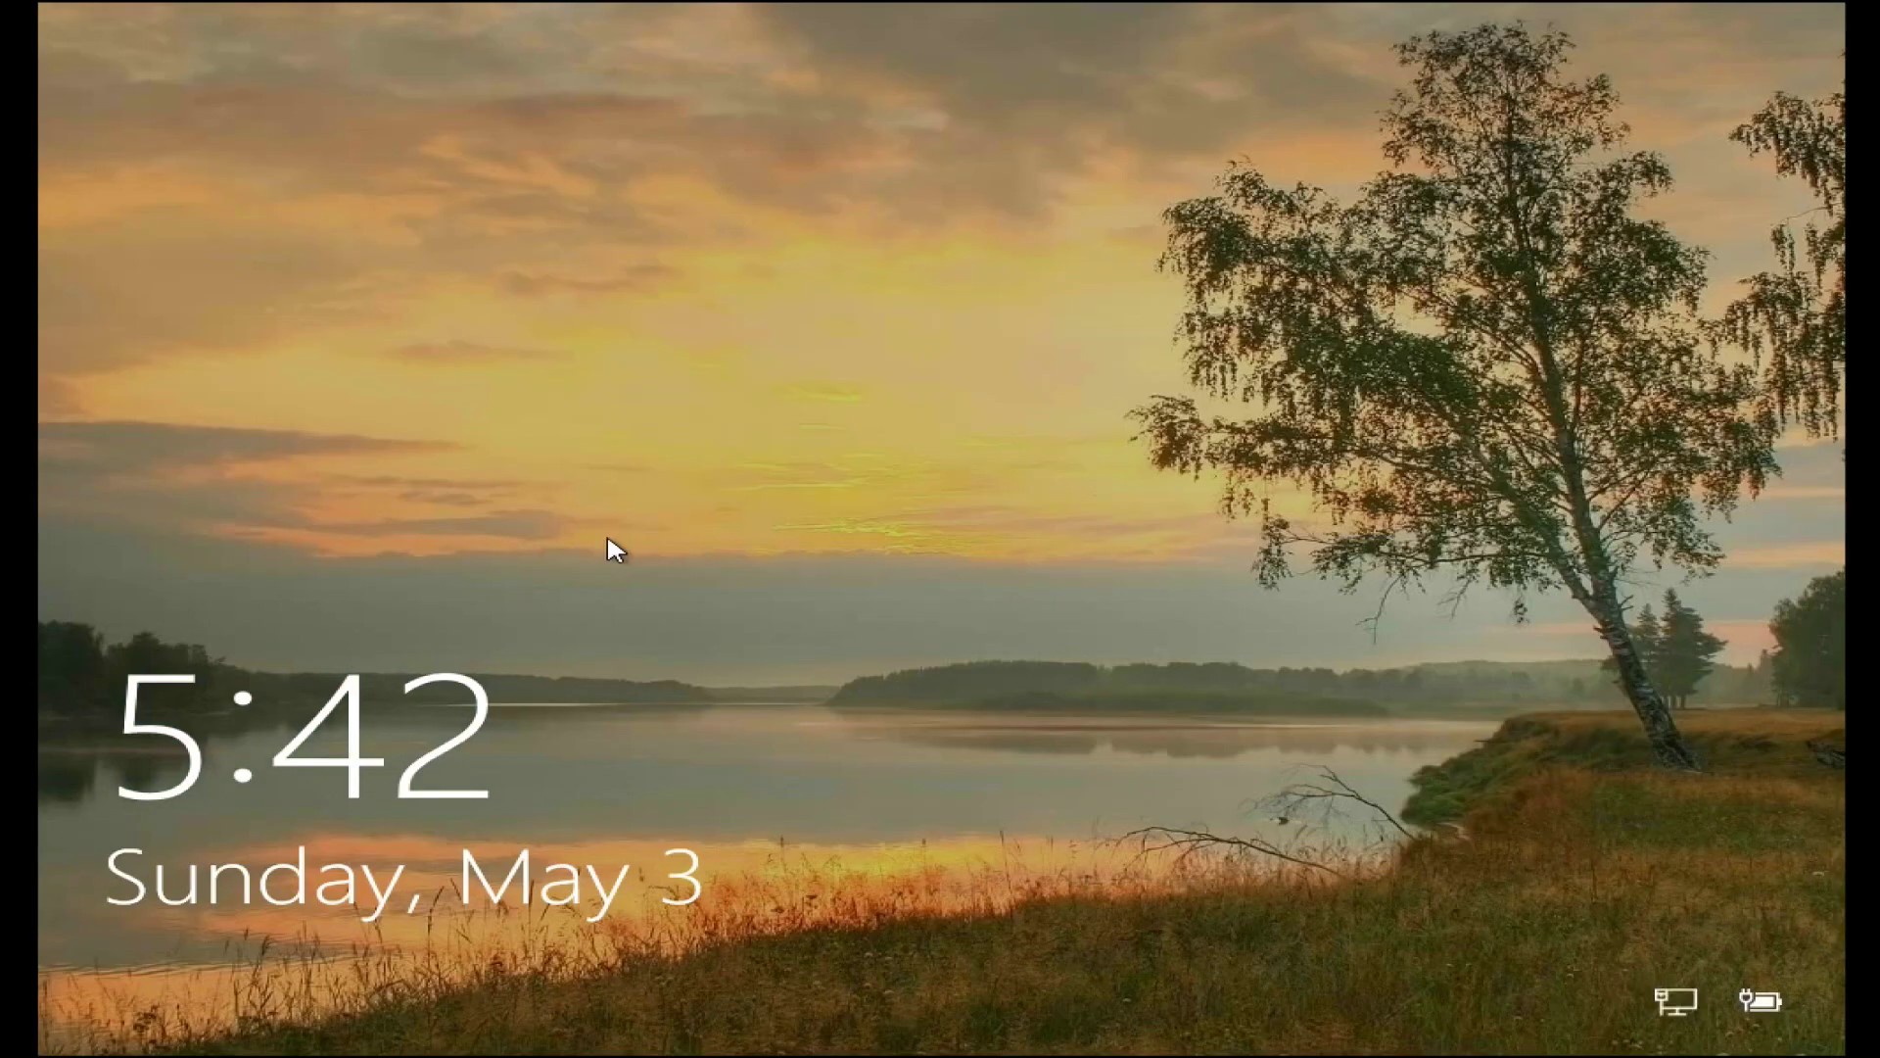
From the sign-in screen's power menu, choose Restart and confirm Restart anyway despite unsaved work
left_click(886, 560)
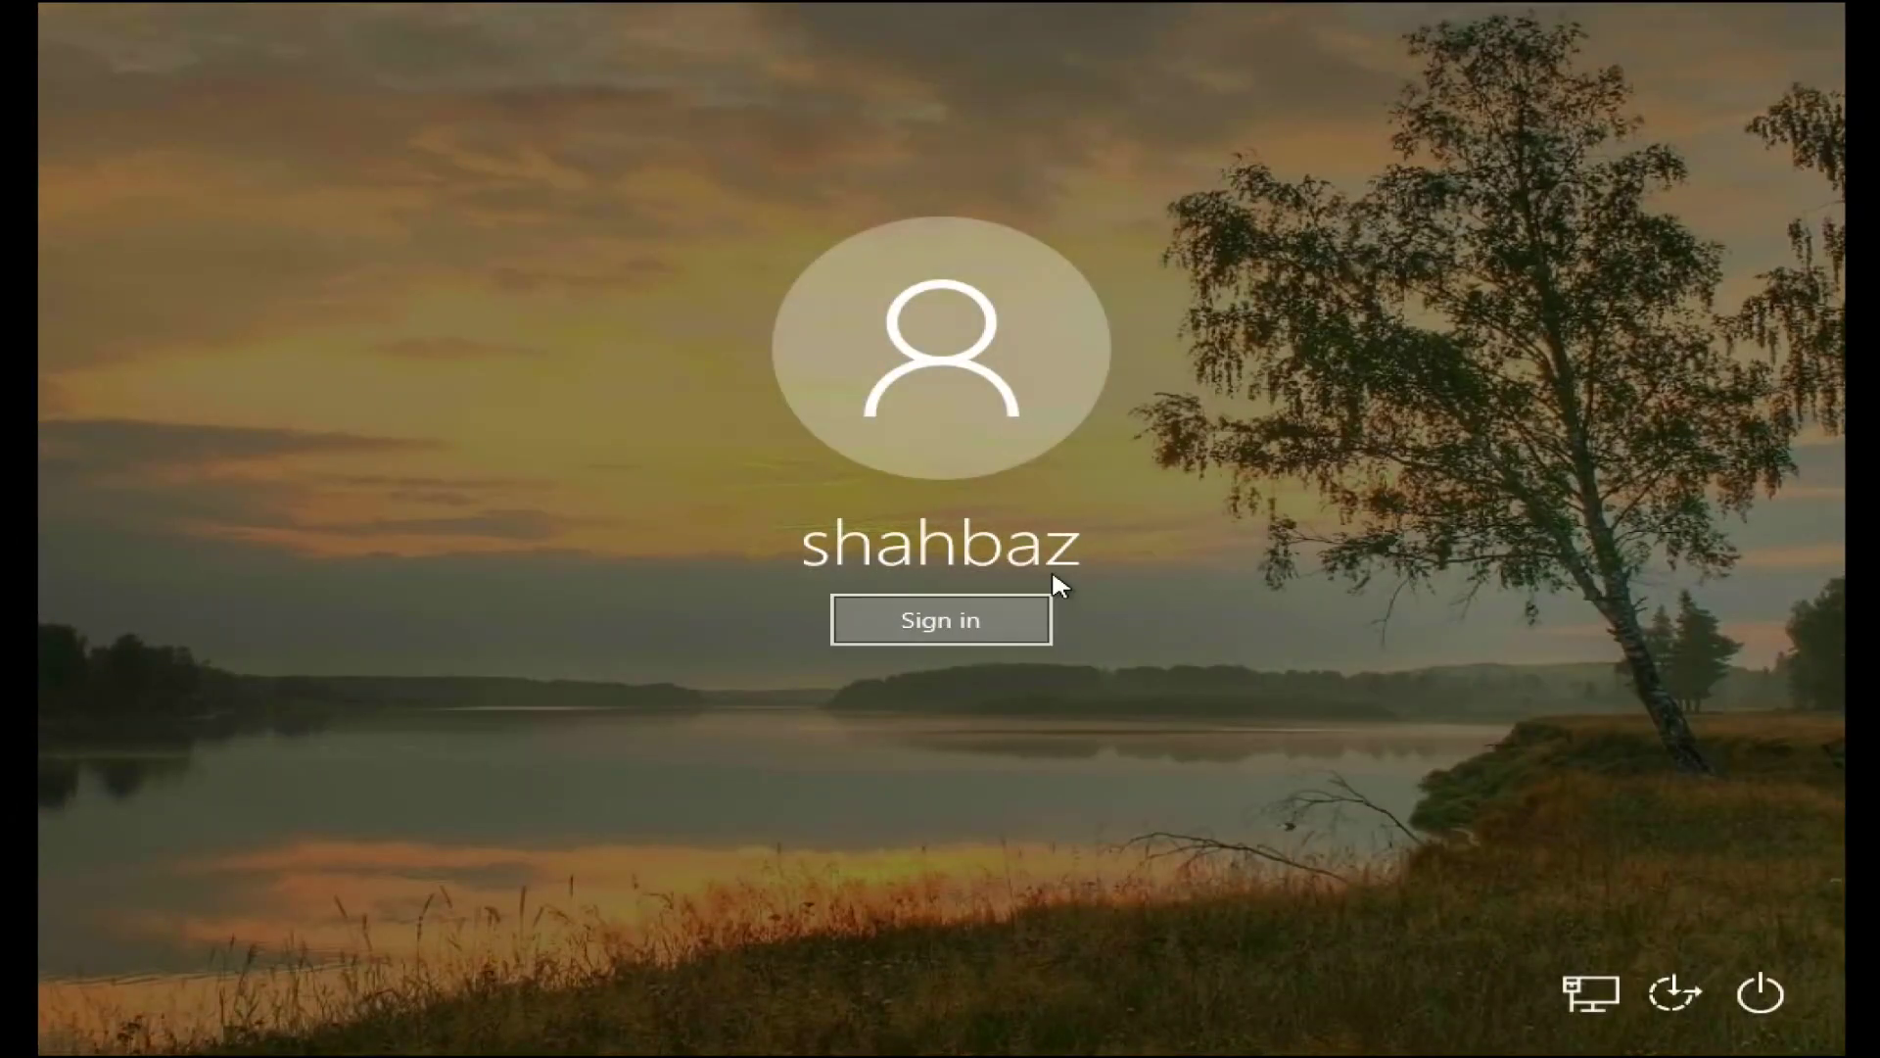
left_click(1758, 1006)
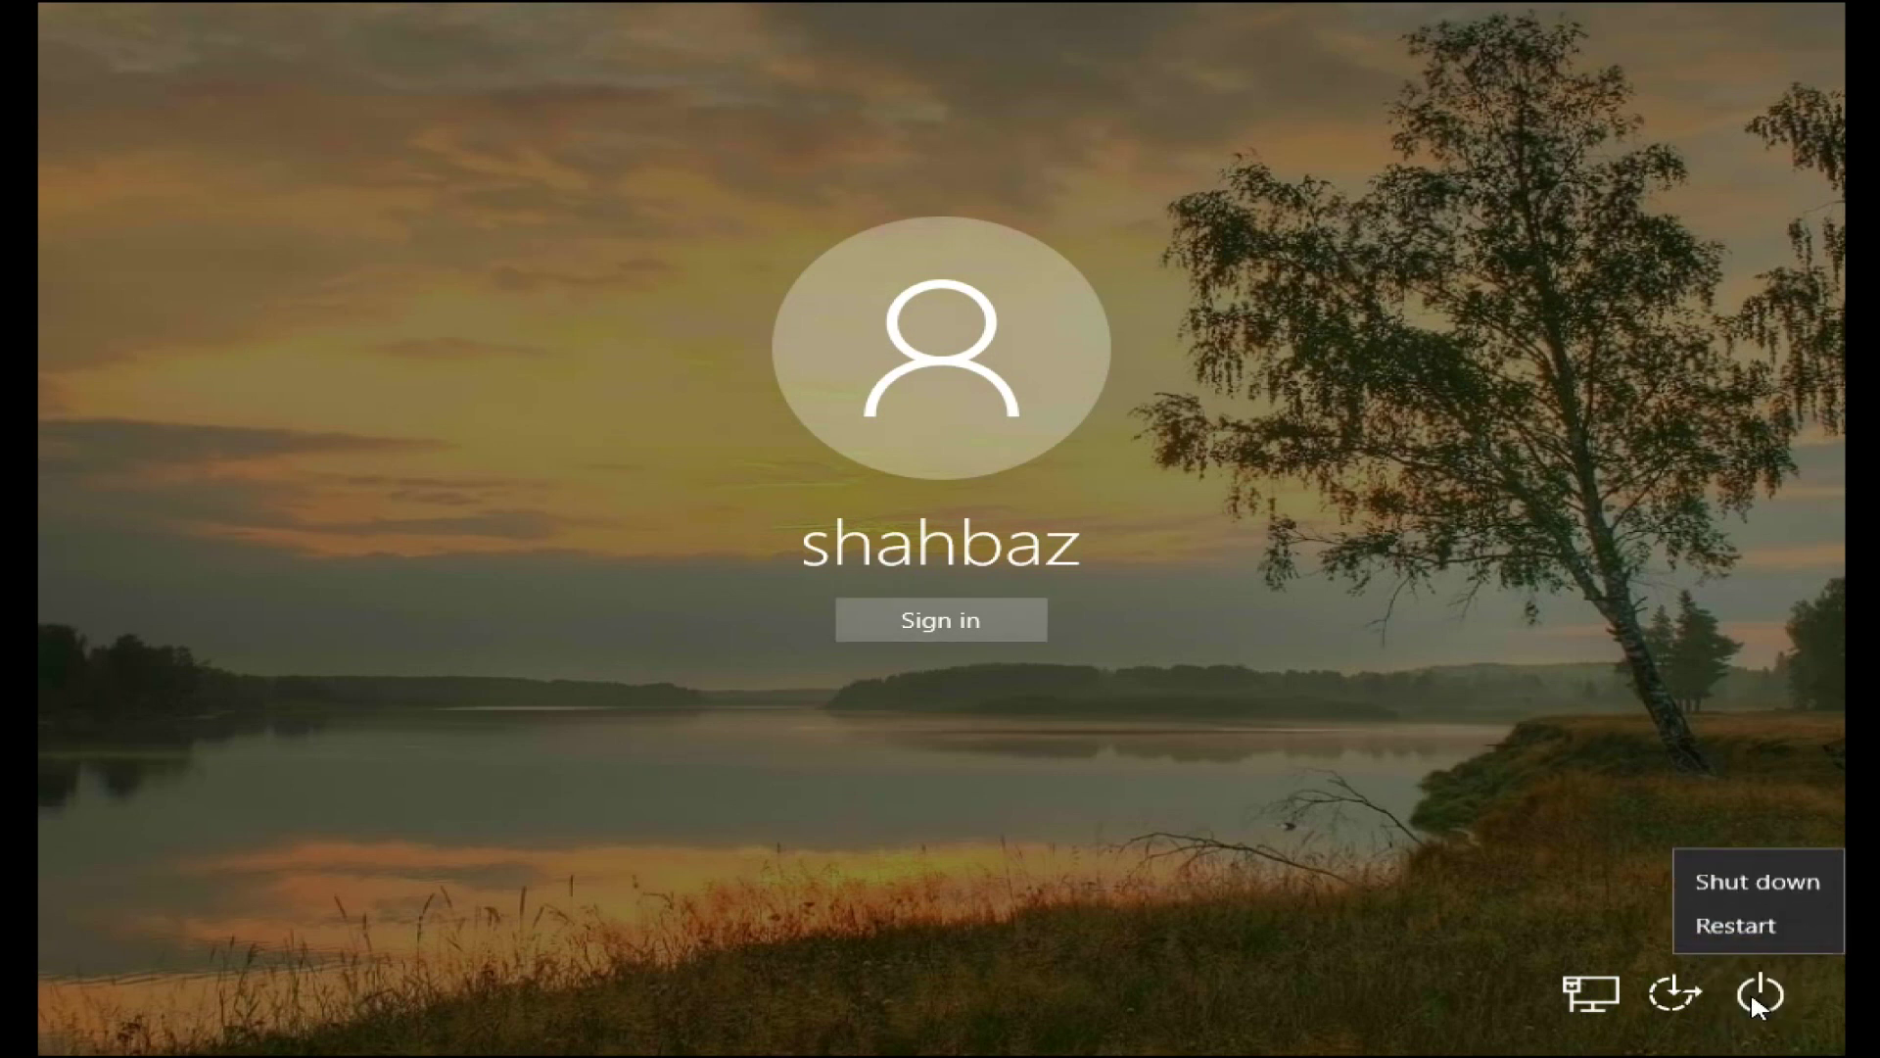
left_click(1724, 928)
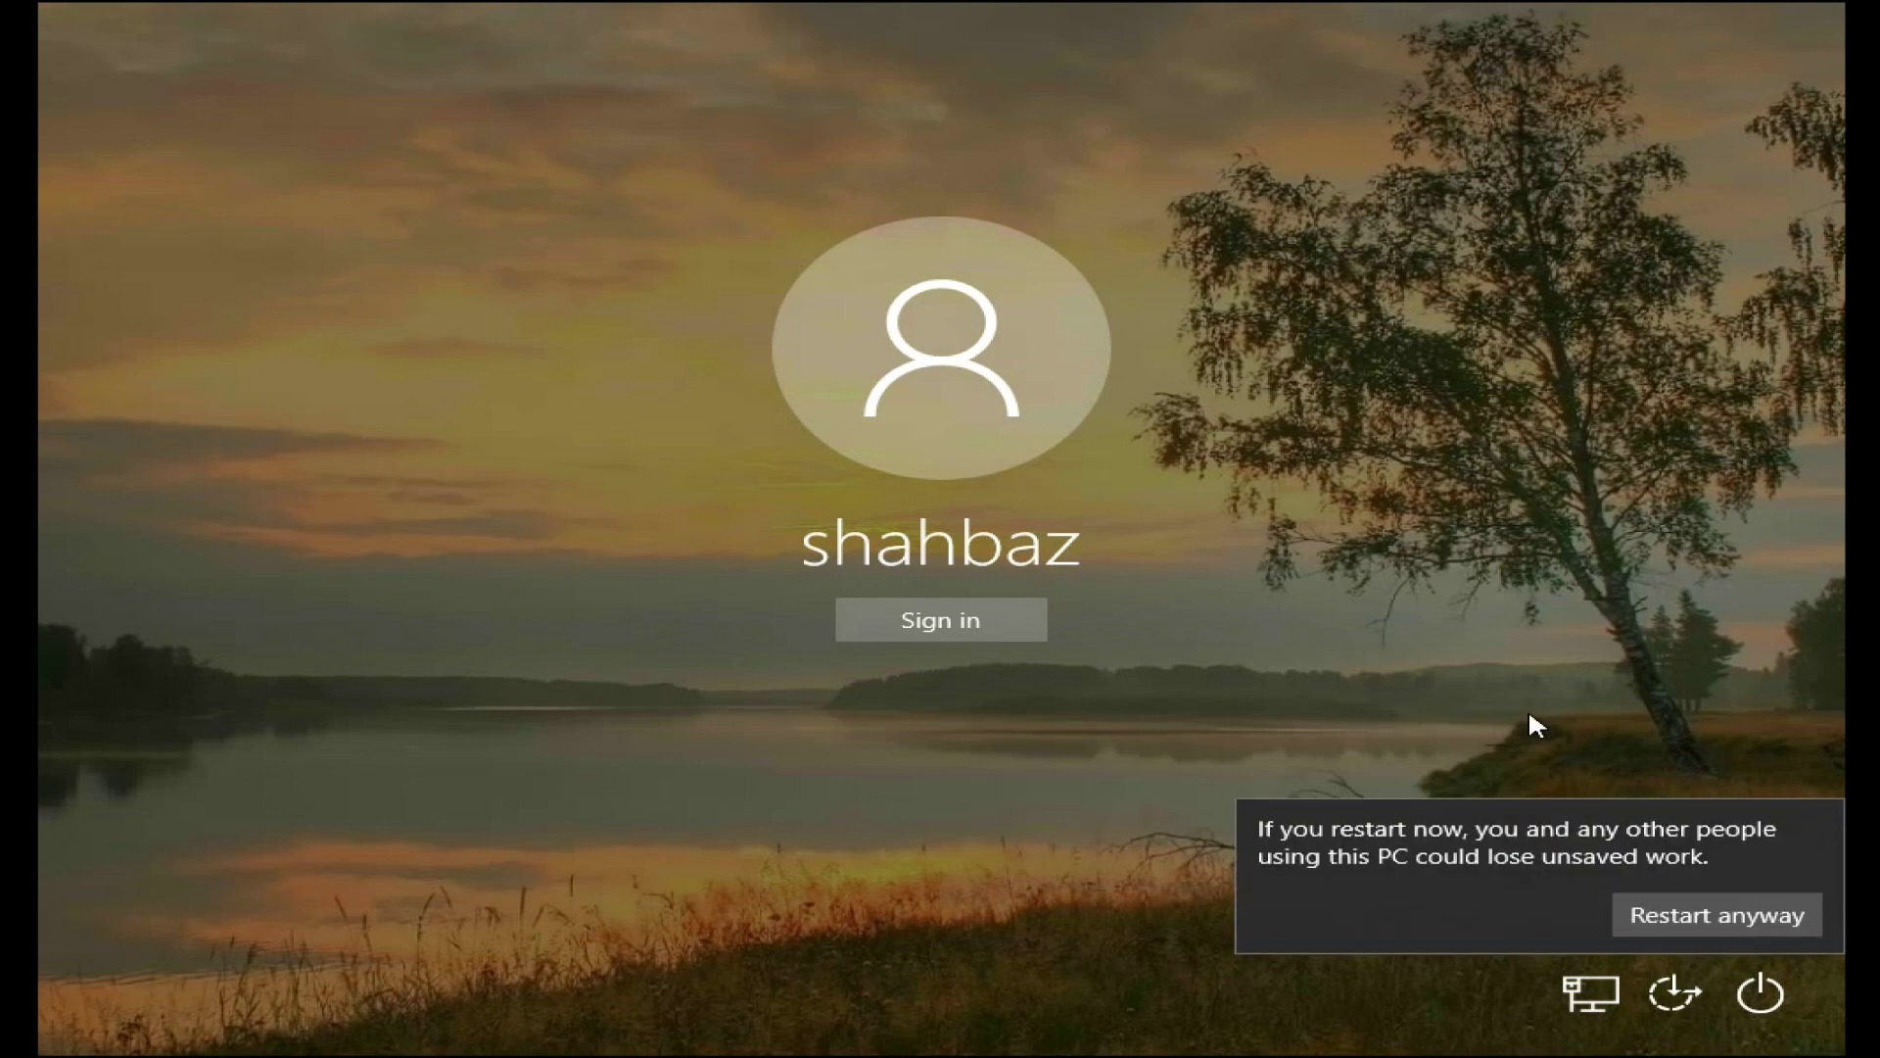
left_click(1726, 913)
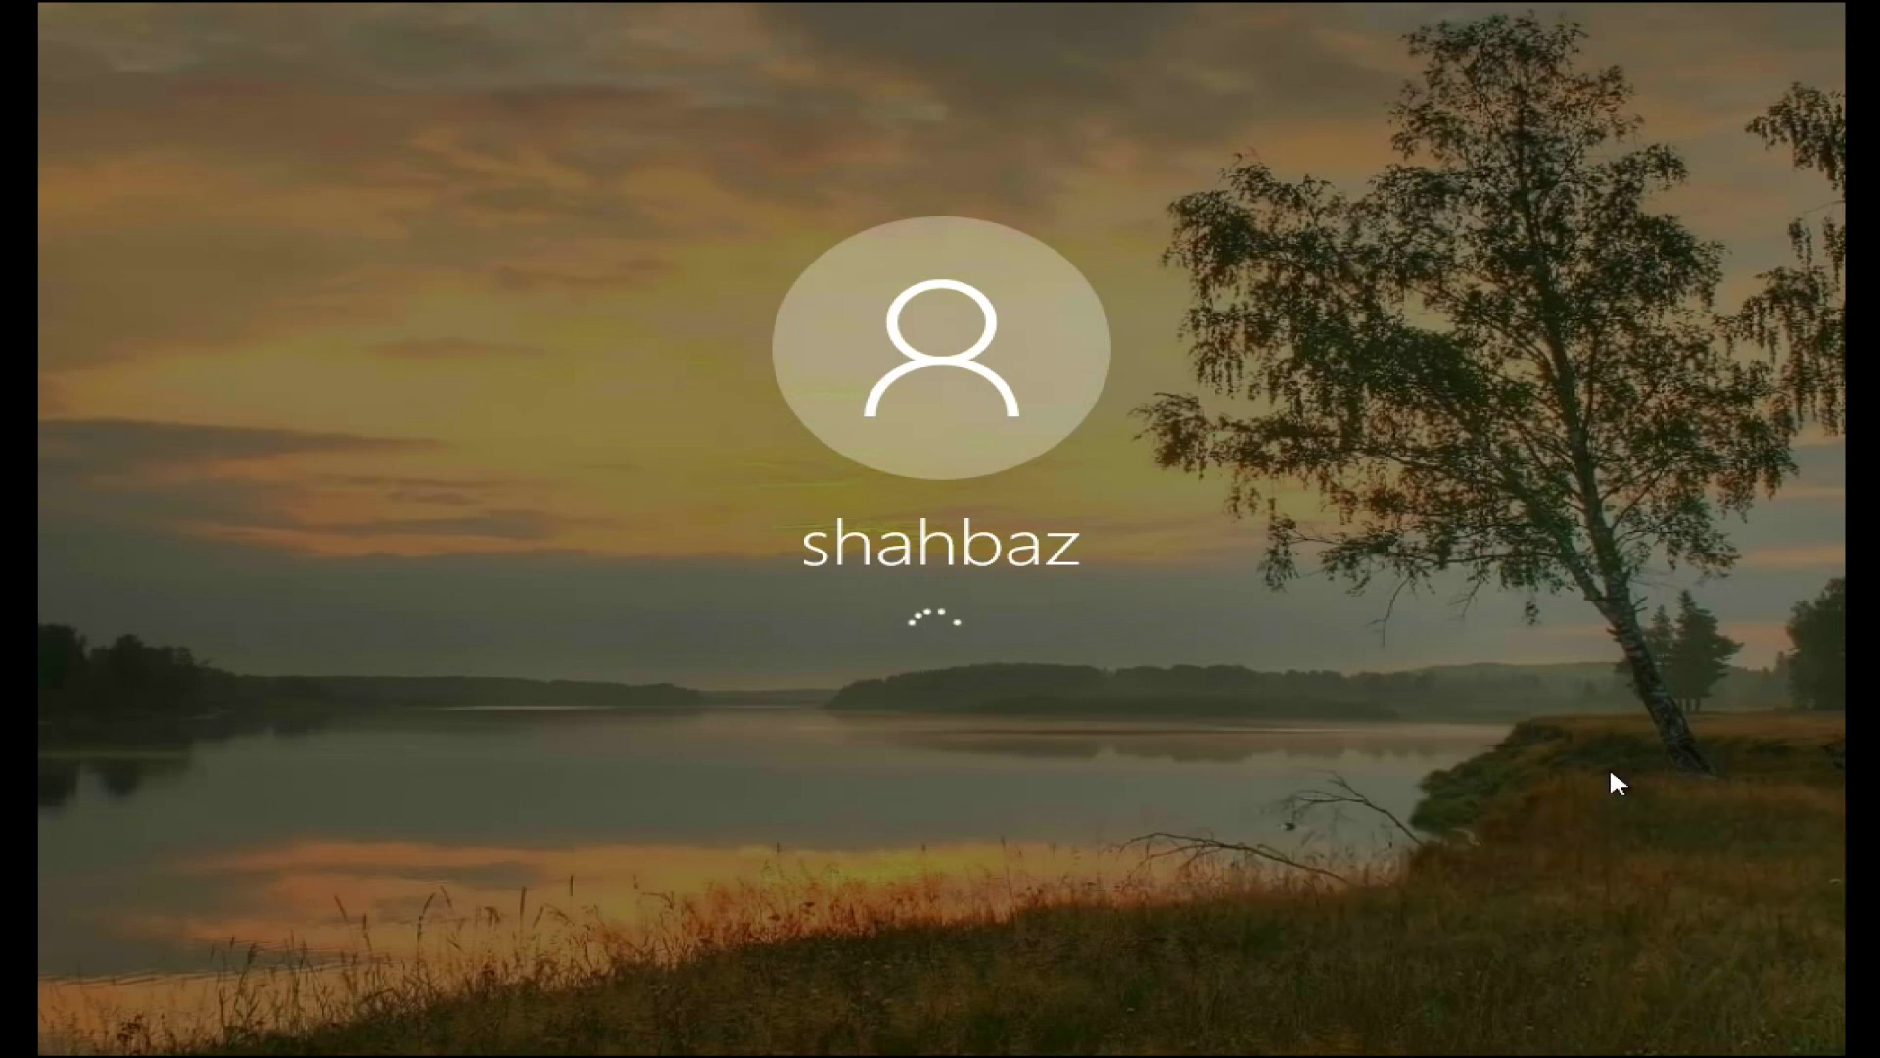